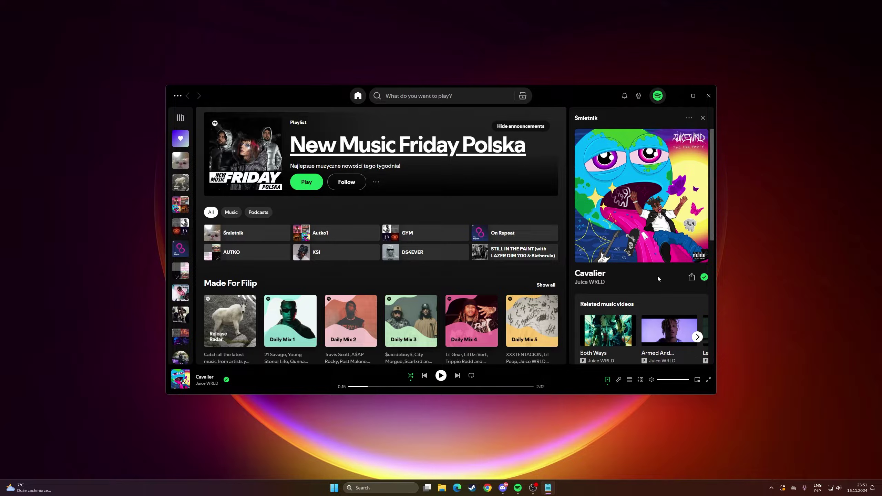
Minimize the Spotify window so the Windows desktop shows.
left_click(677, 97)
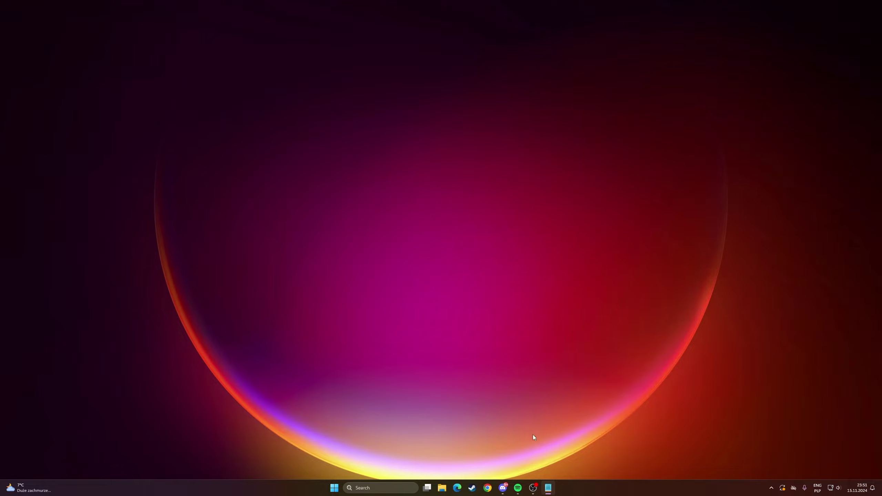
Launch Chrome and open farmingsimulator25mods.com from the 'farming' address suggestion.
left_click(490, 488)
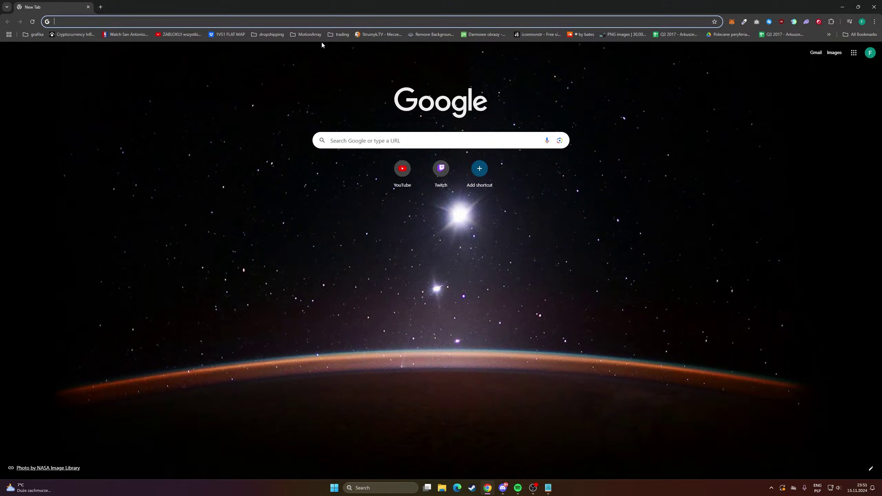
type("farmingsimulator25mods.com")
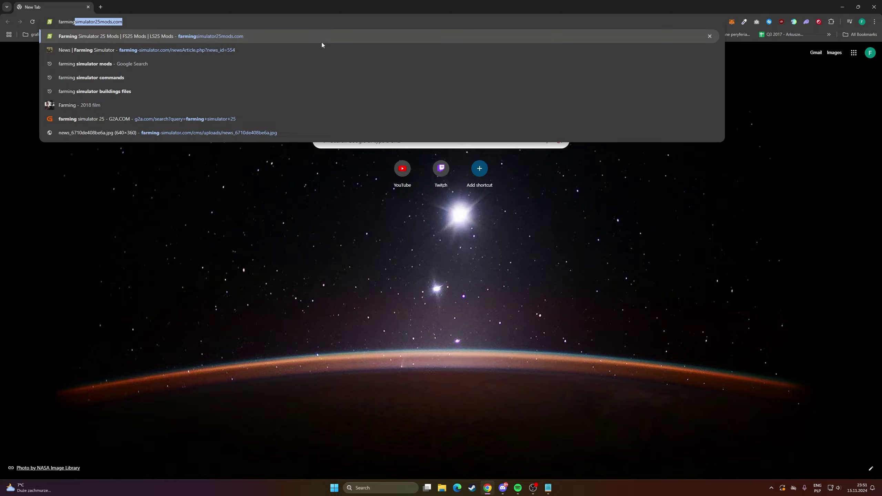
key("Return")
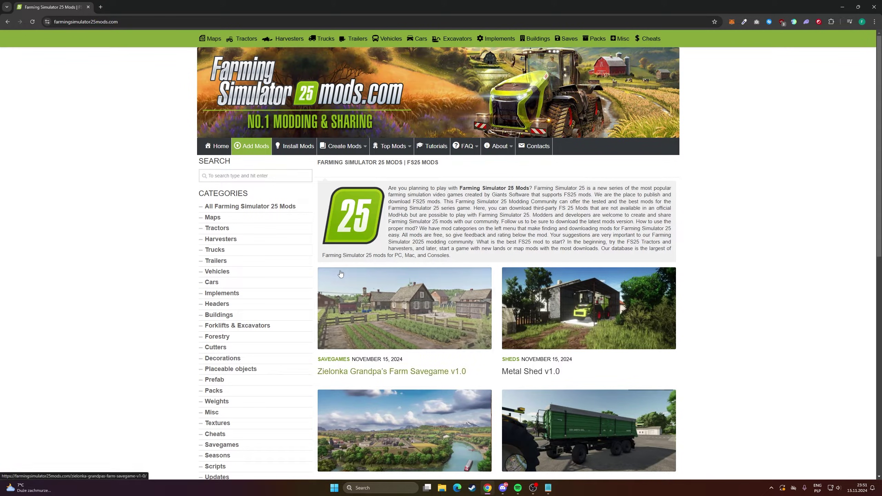
Page through the FS25 mod listings to pages 2, 3, 4 and 5.
scroll(278, 341, "down", 5)
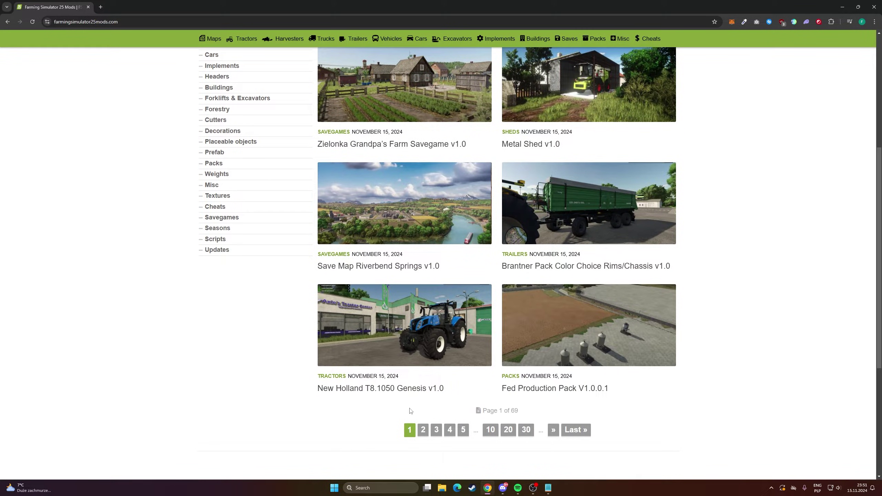
left_click(423, 431)
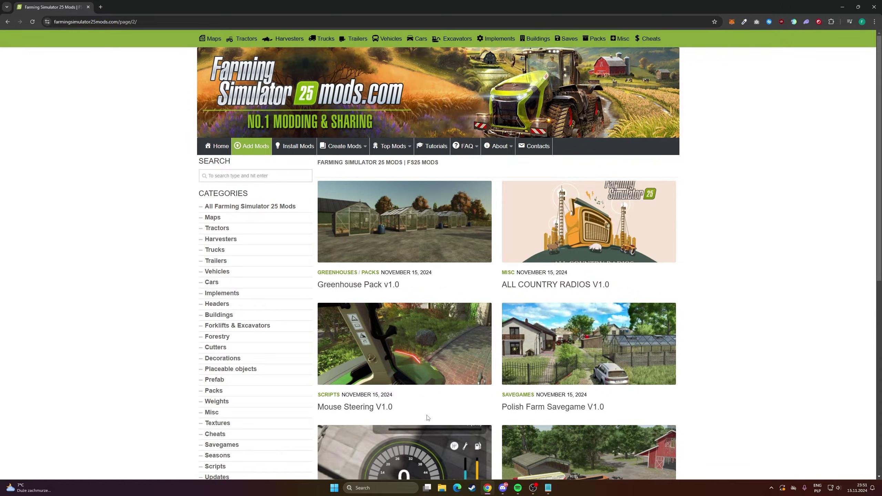
scroll(426, 416, "down", 2)
scroll(426, 416, "down", 4)
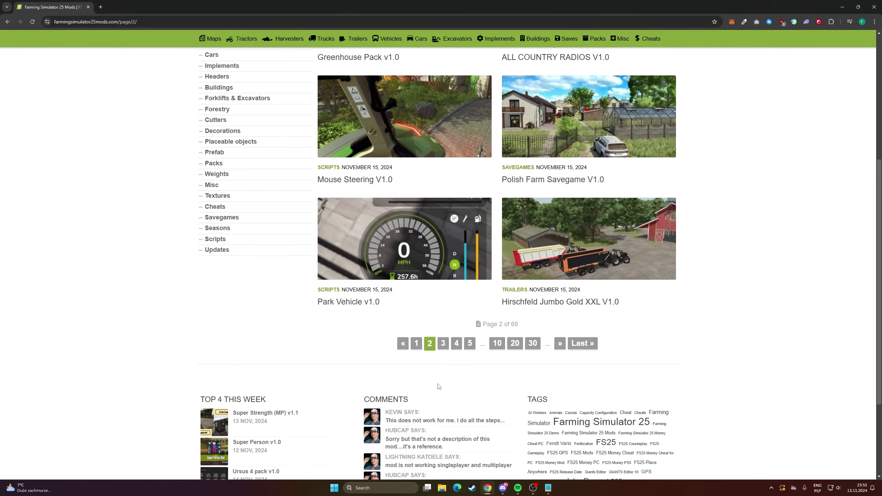
left_click(443, 343)
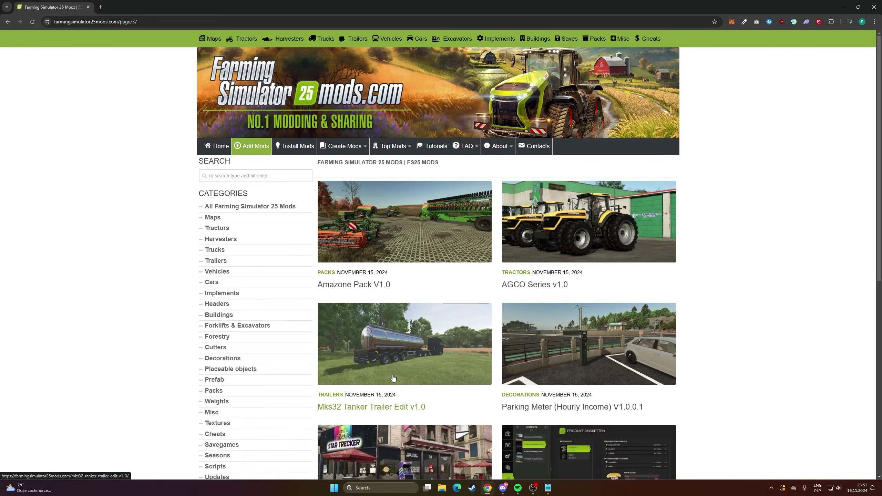
scroll(396, 379, "down", 5)
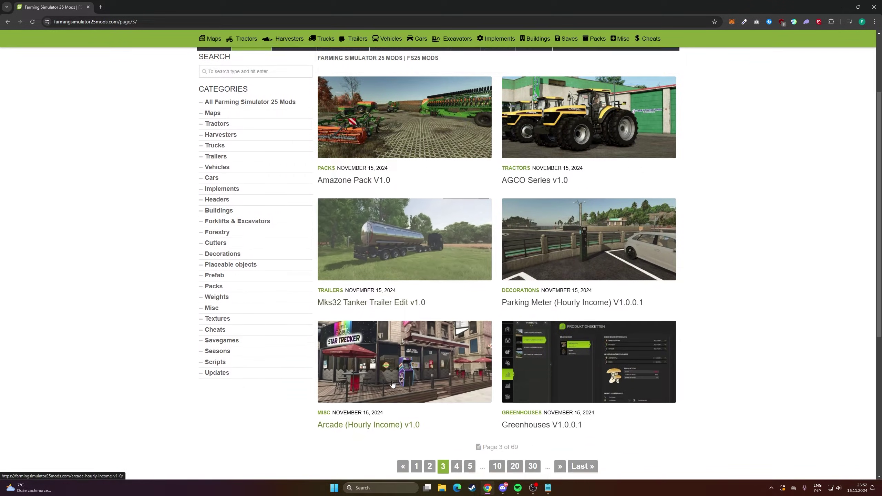
left_click(456, 378)
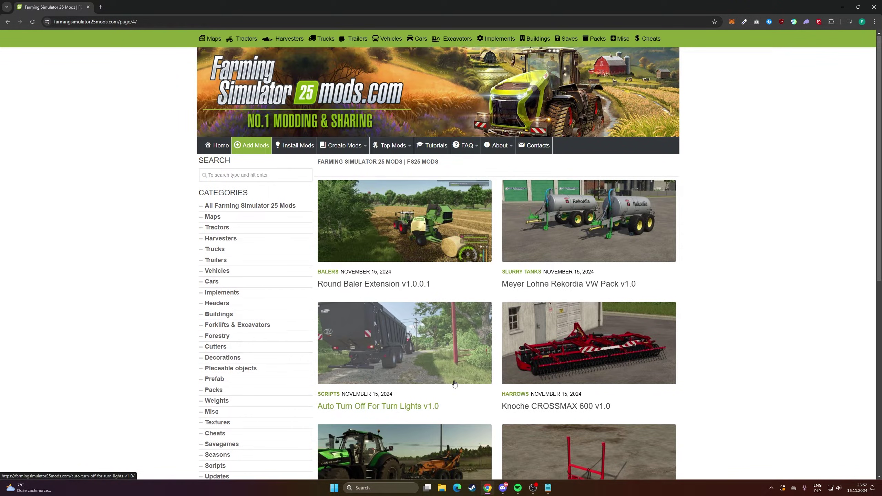
scroll(451, 384, "down", 2)
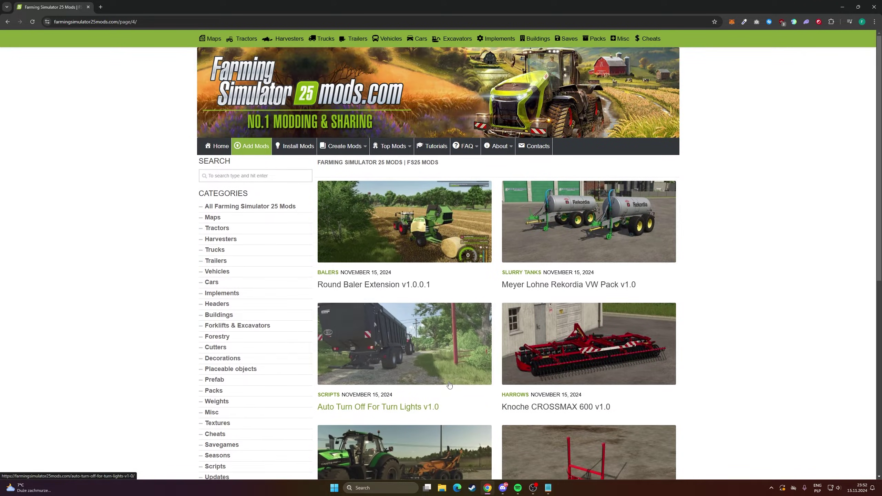
scroll(450, 384, "down", 4)
left_click(478, 419)
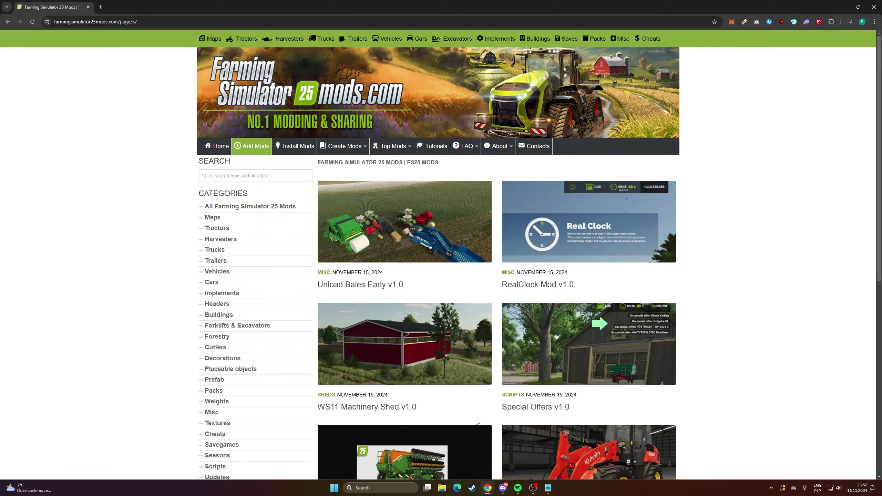
scroll(459, 404, "down", 5)
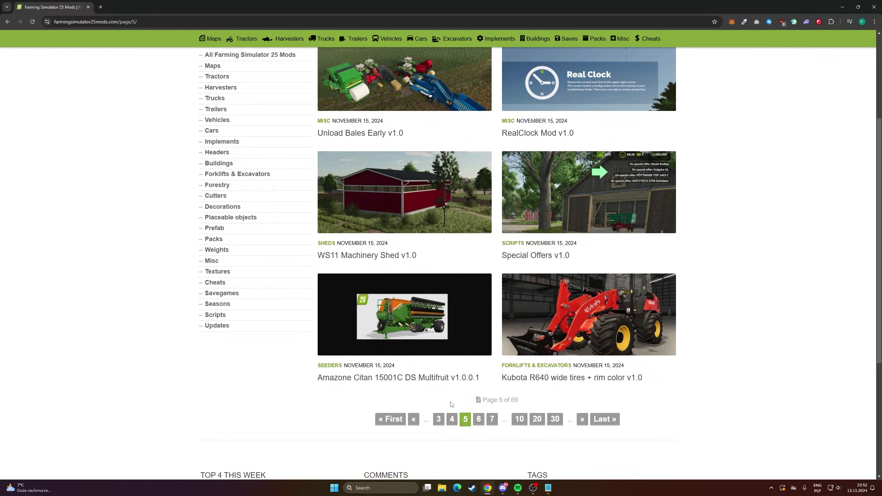
Open the WS11 Machinery Shed v1.0 page and generate its FS25_sheds_WS11.zip download.
left_click(395, 257)
scroll(395, 260, "down", 7)
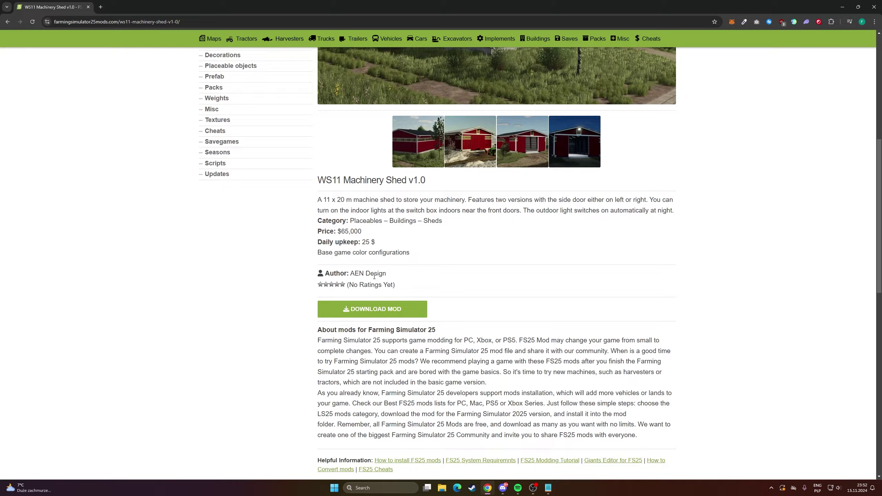
left_click(382, 314)
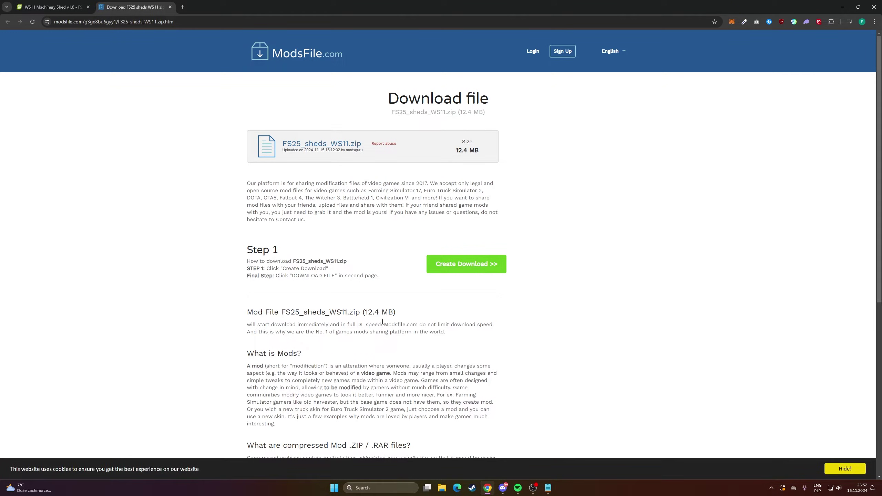
left_click(447, 265)
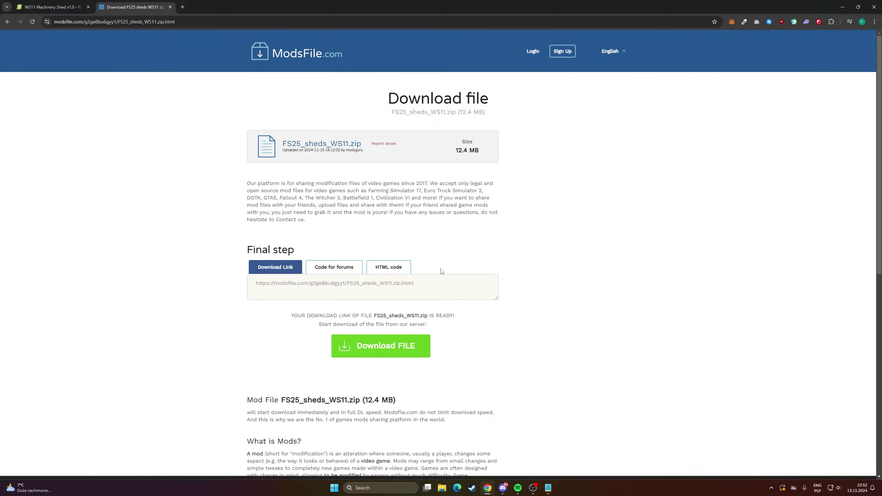
Save FS25_sheds_WS11.zip (12.4 MB) into the Downloads folder.
left_click(395, 346)
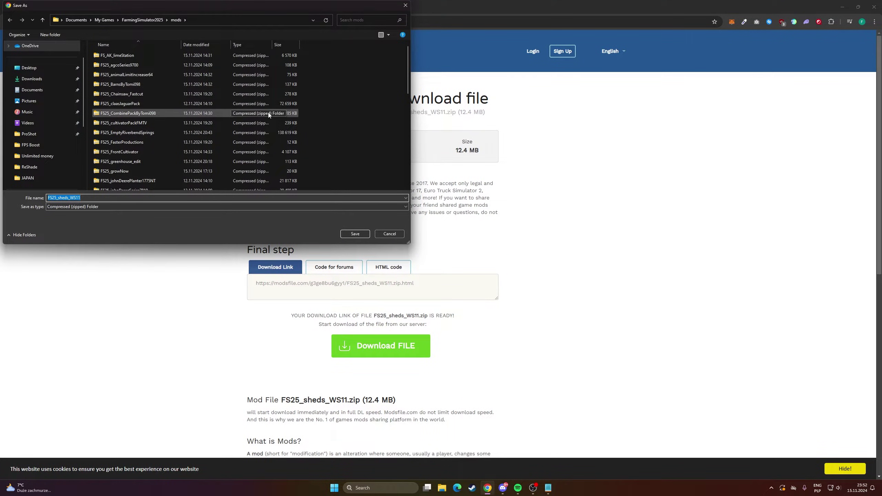
scroll(219, 145, "down", 5)
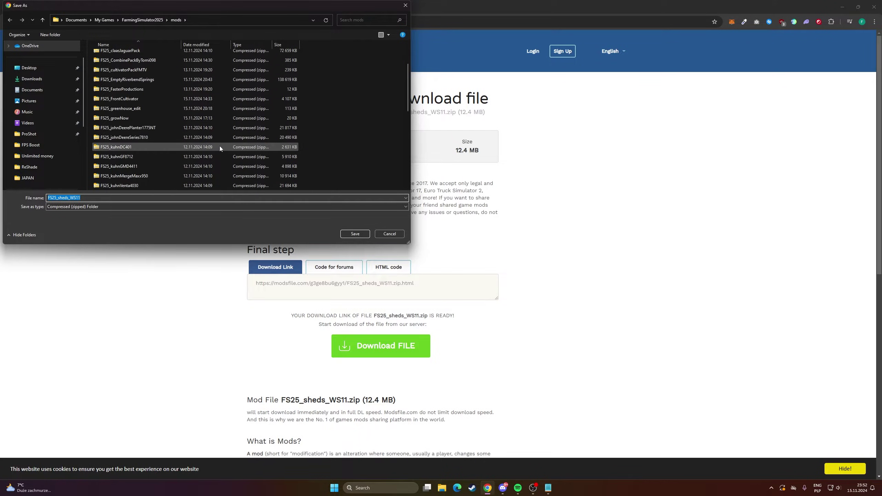
scroll(221, 147, "up", 3)
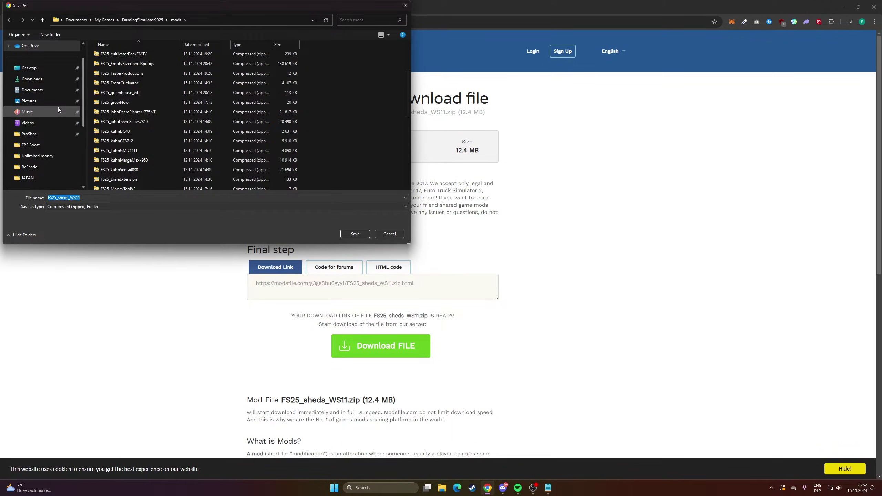
left_click(49, 78)
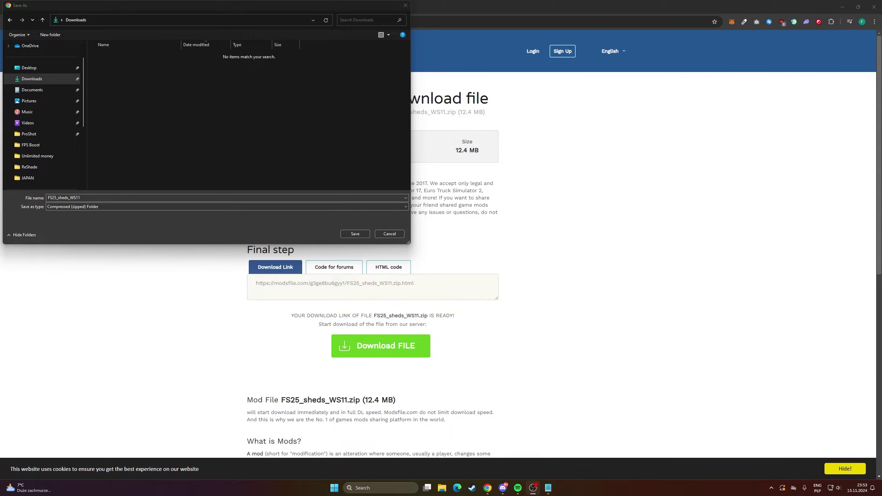
left_click(157, 96)
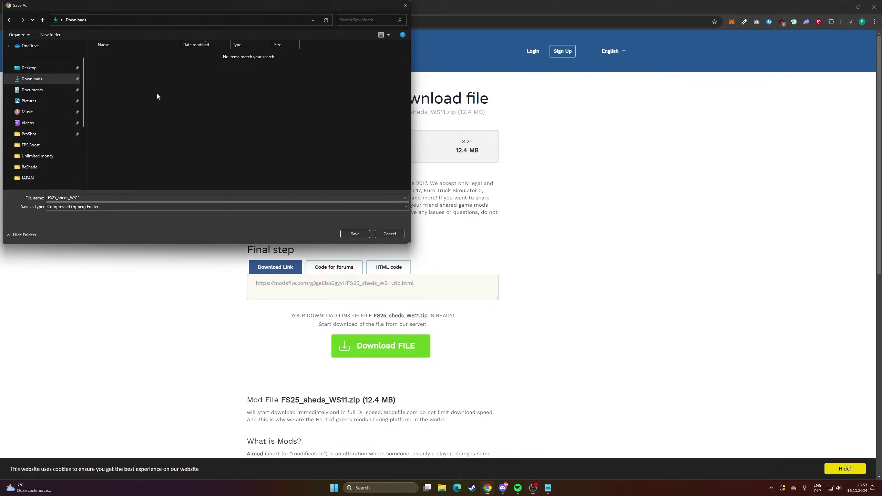
left_click(354, 233)
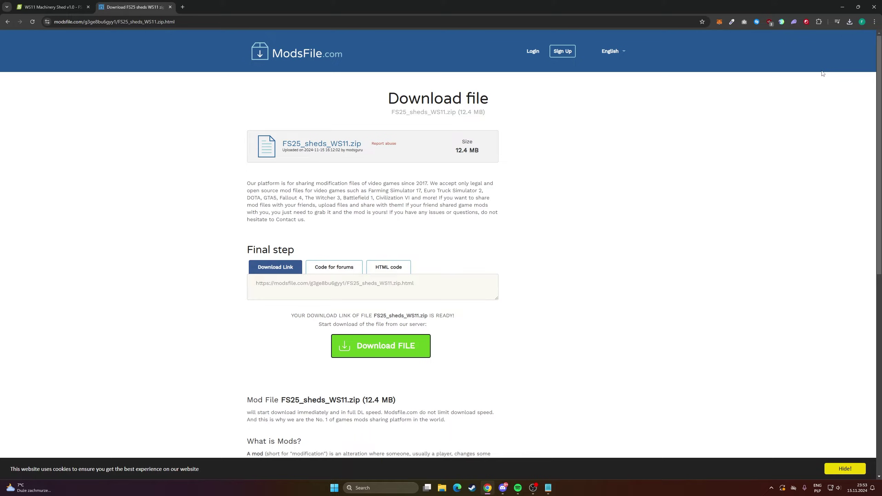
Show the downloaded FS25_sheds_WS11 zip in its folder and bring up its options.
left_click(849, 21)
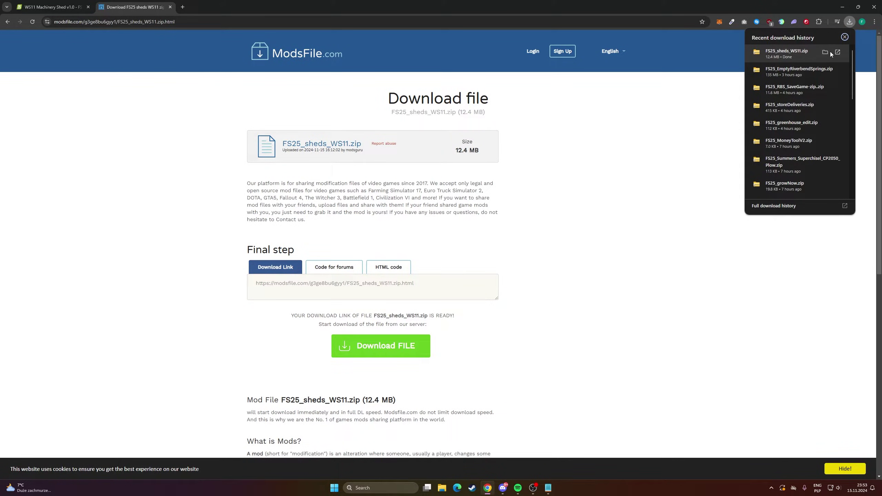
left_click(826, 52)
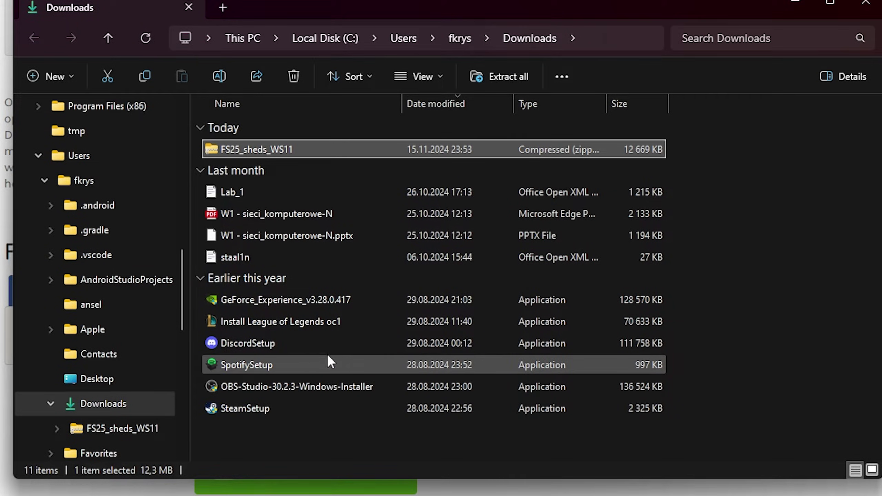
right_click(252, 153)
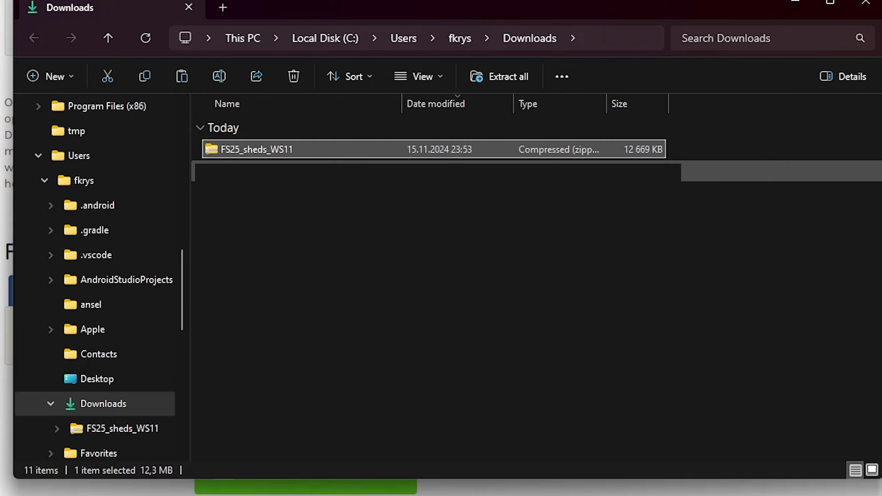
Browse to Documents > My Games > FarmingSimulator2025 and select the mods folder.
scroll(157, 222, "up", 10)
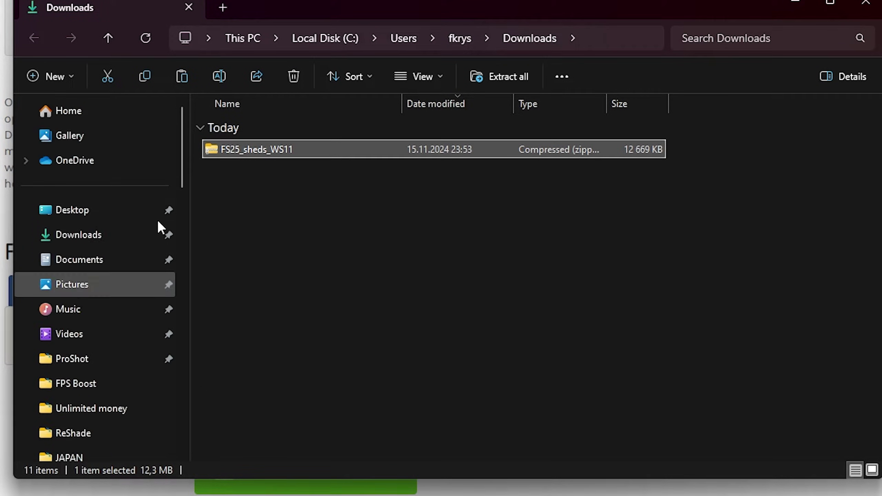
left_click(121, 259)
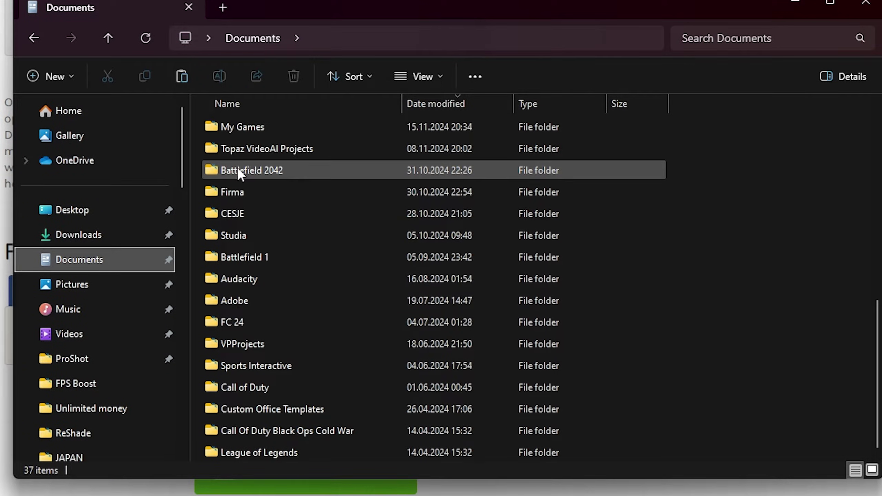
double_click(231, 129)
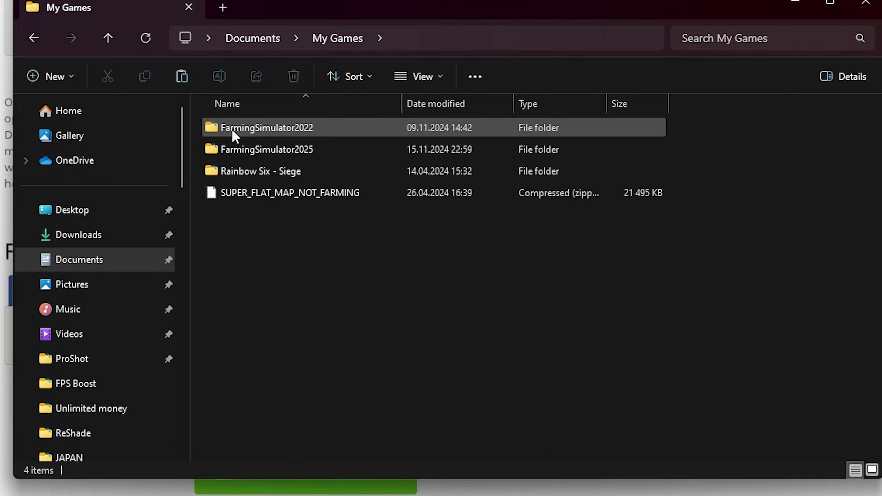
double_click(259, 151)
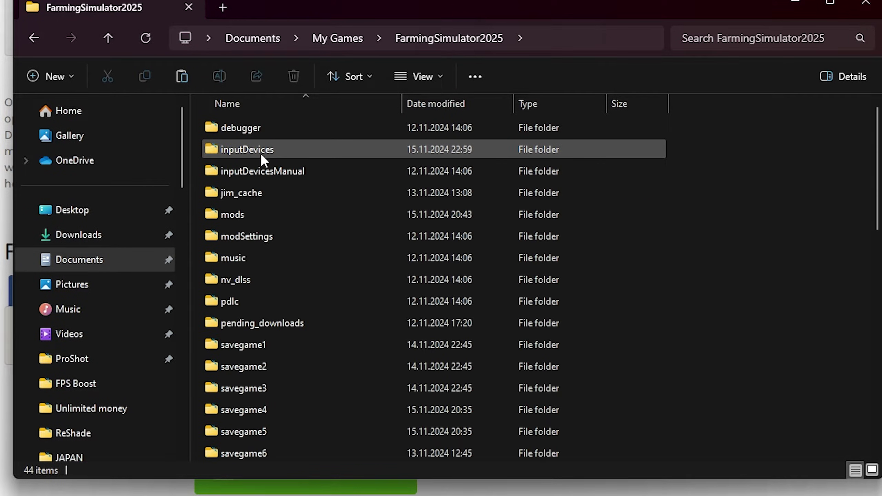
left_click(237, 212)
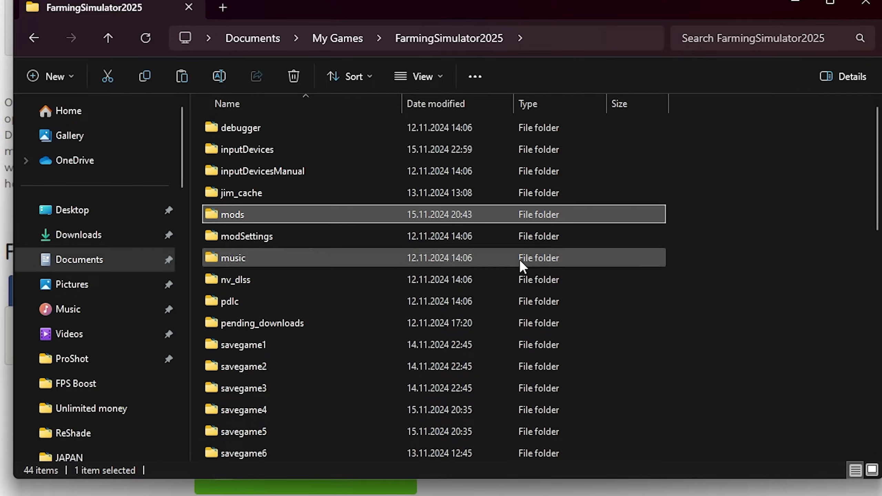
right_click(765, 312)
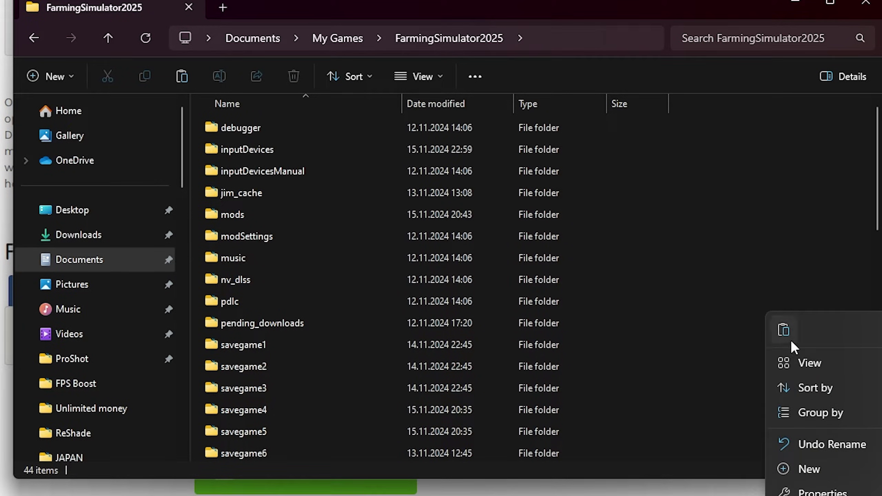
left_click(875, 465)
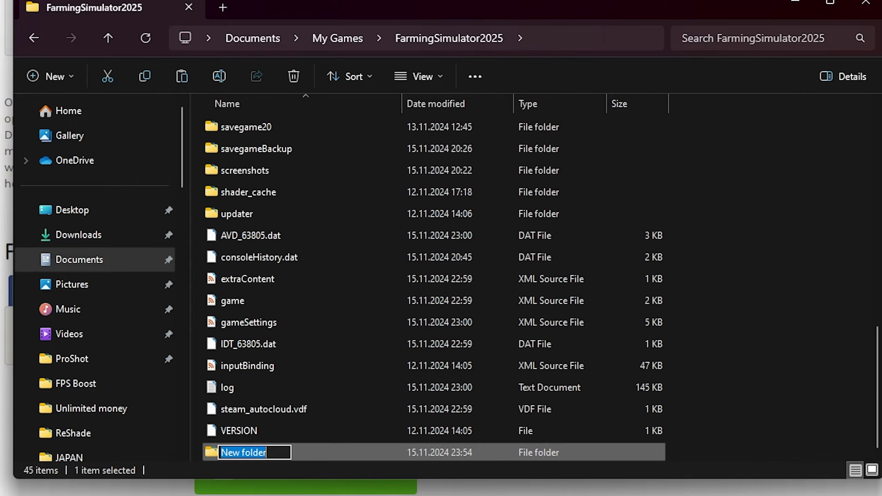
type("mods")
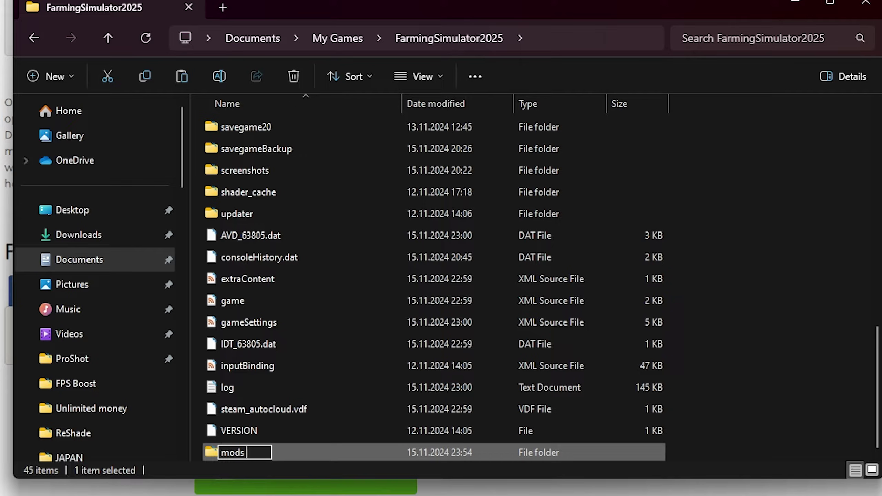
key("BackSpace")
type("1")
key("BackSpace")
type("2")
key("BackSpace")
type("3")
key("BackSpace")
key("BackSpace")
key("BackSpace")
key("BackSpace")
key("BackSpace")
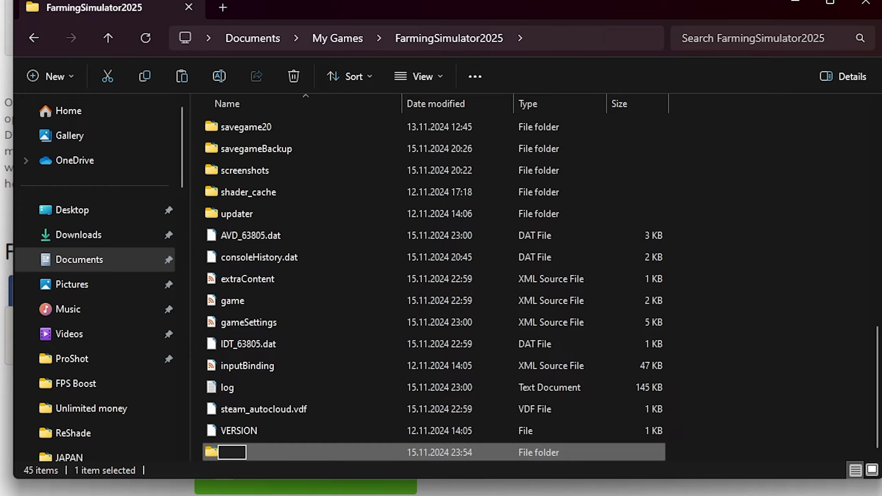
key("Return")
key("Delete")
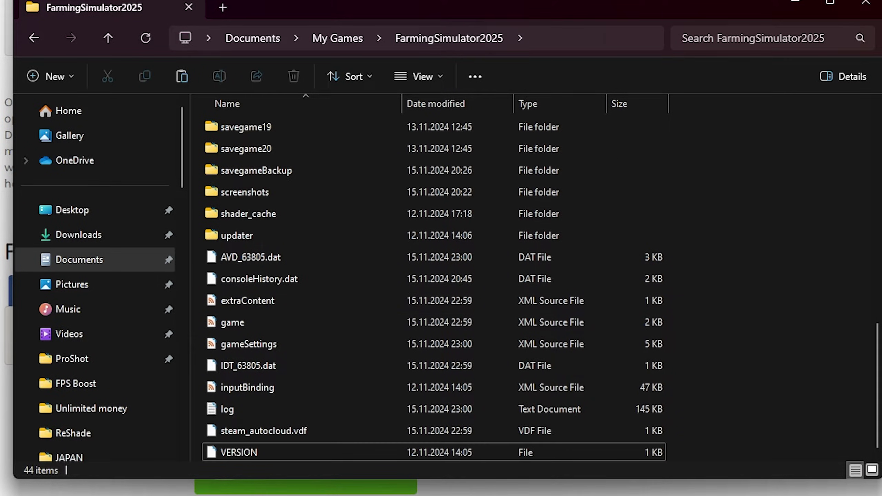
Paste the FS25_sheds_WS11 zip into the mods folder, bringing it to 43 items.
scroll(407, 338, "up", 10)
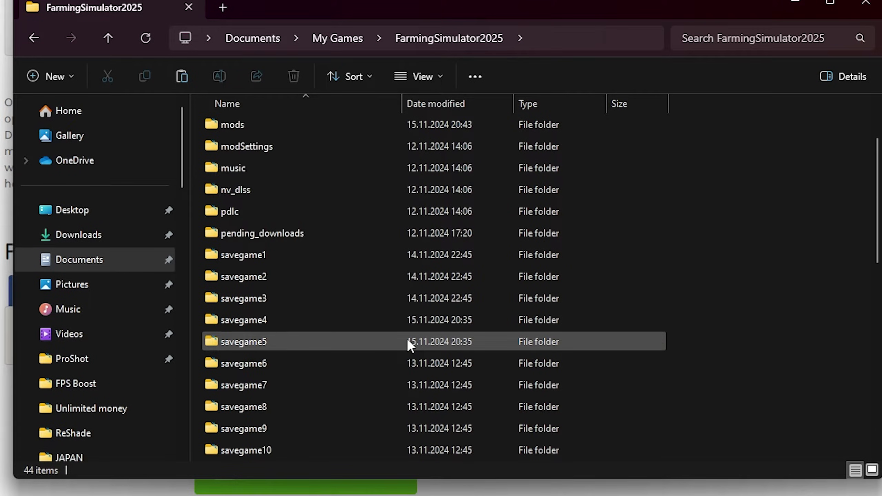
double_click(232, 215)
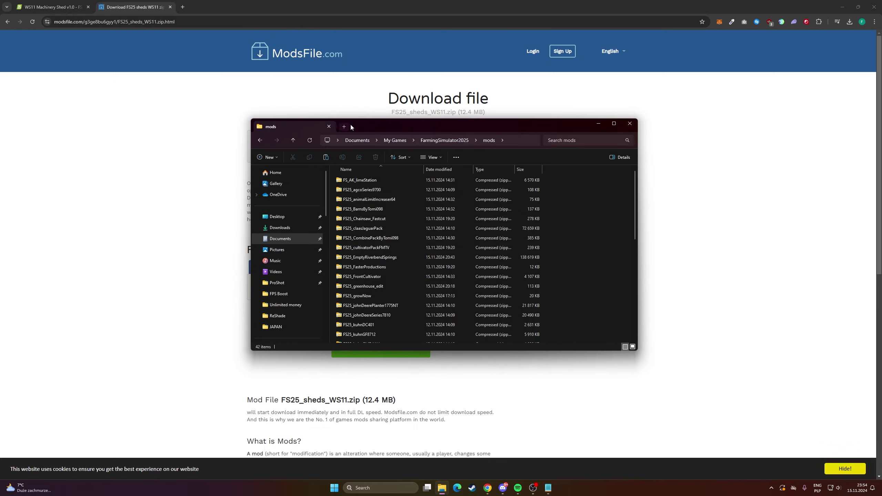
left_click_drag(350, 123, 241, 91)
right_click(426, 222)
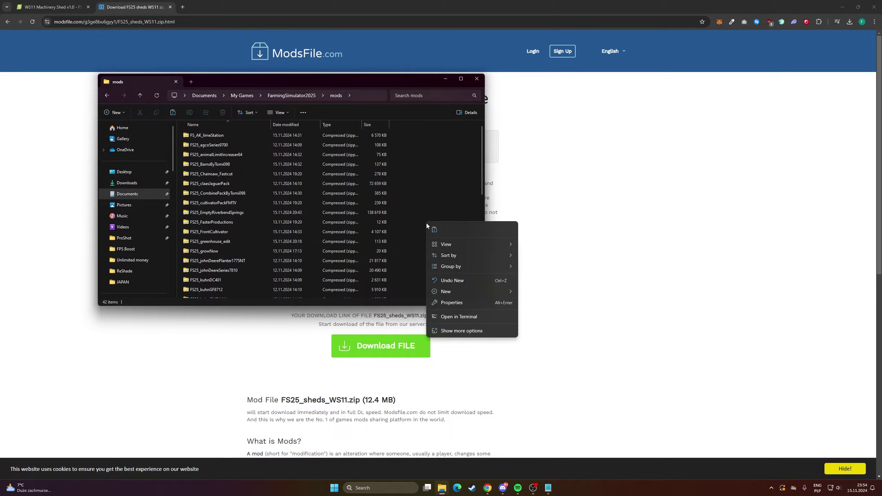
left_click(435, 229)
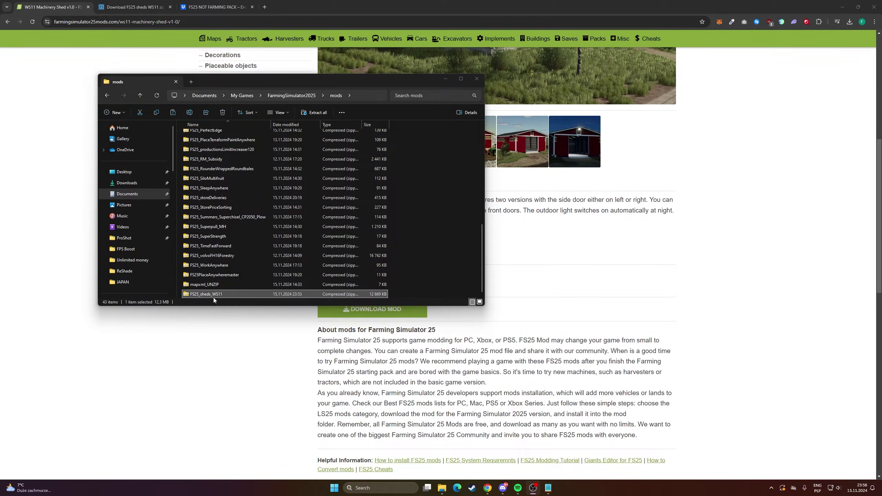
Switch to the FS25 NOT FARMING PACK shared Dropbox folder tab.
left_click(221, 326)
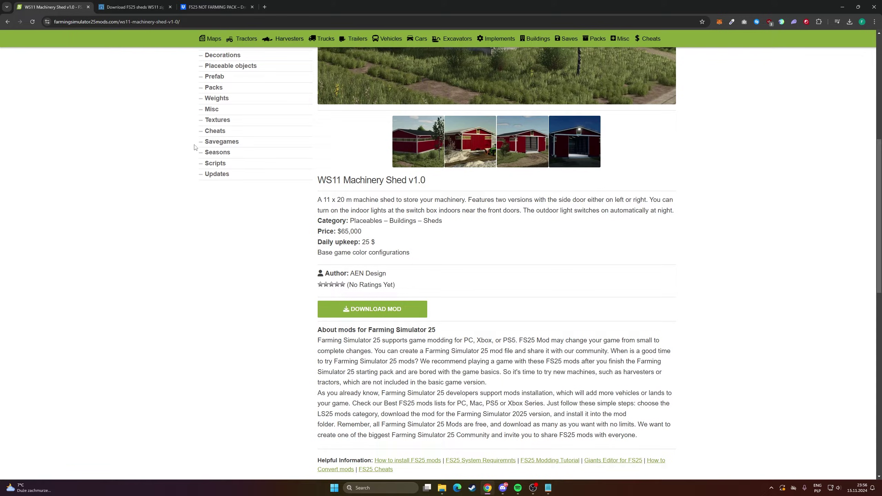
left_click(201, 10)
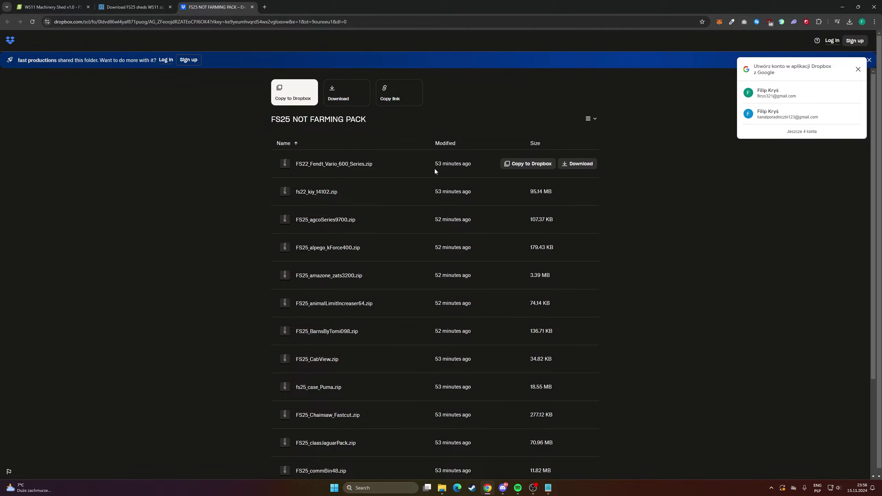
left_click_drag(294, 118, 272, 120)
left_click(273, 122)
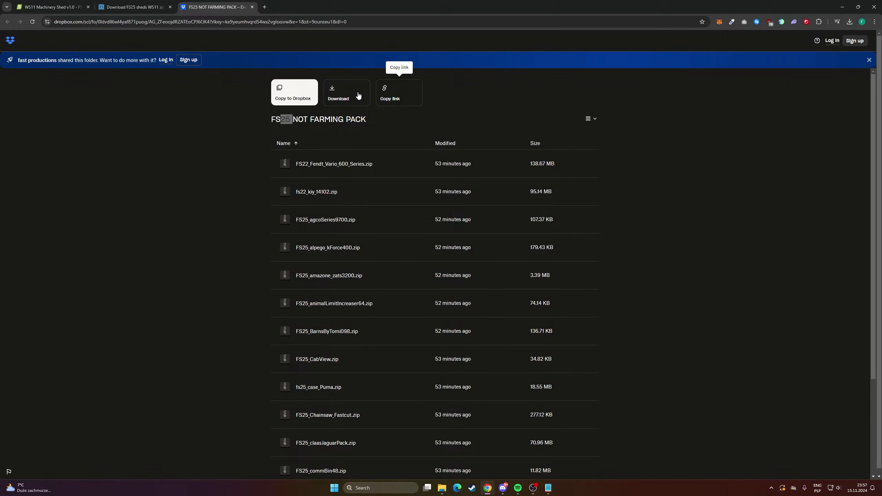
Download the whole folder without logging in, saving the 1.1 GB zip to Downloads.
left_click(337, 93)
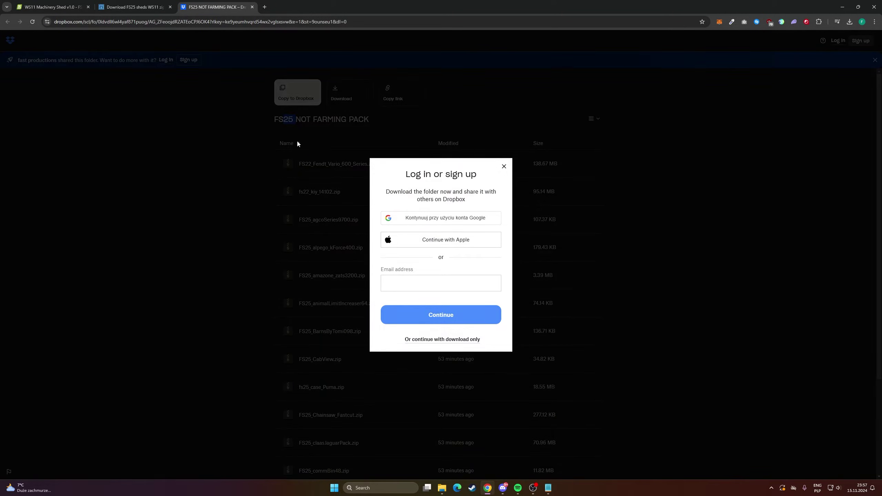
left_click(419, 339)
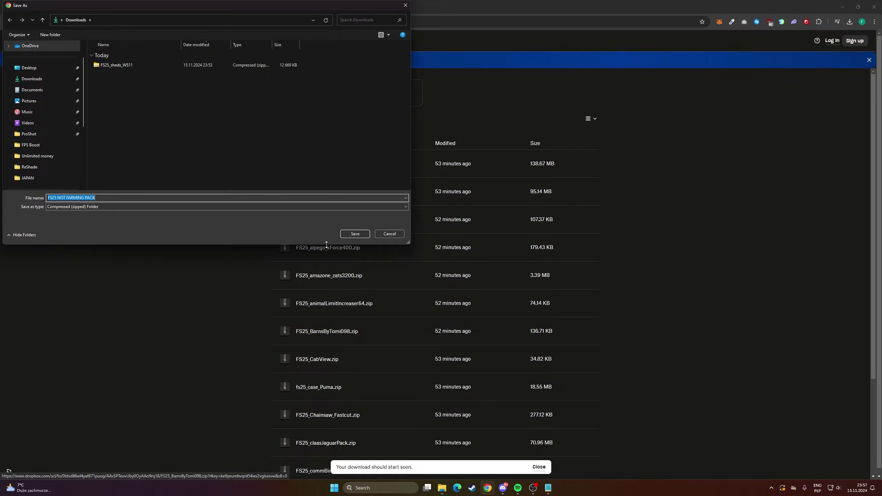
left_click(357, 235)
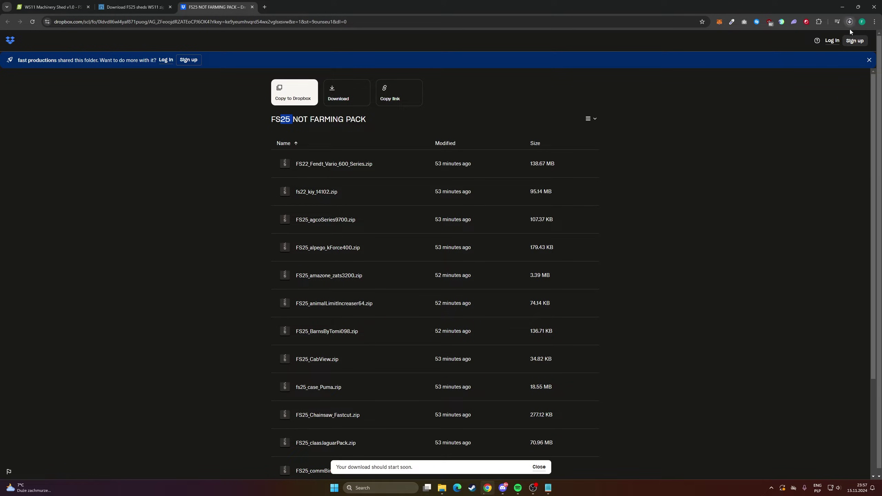
left_click(850, 22)
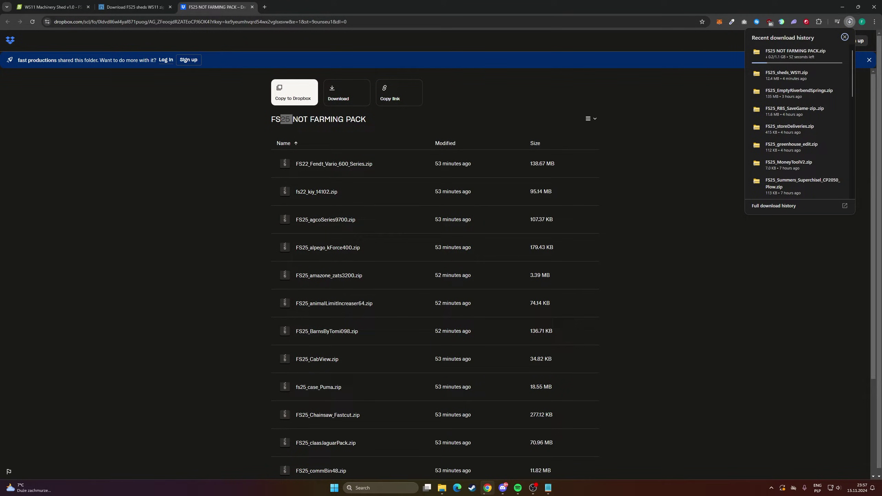
key("alt+Tab")
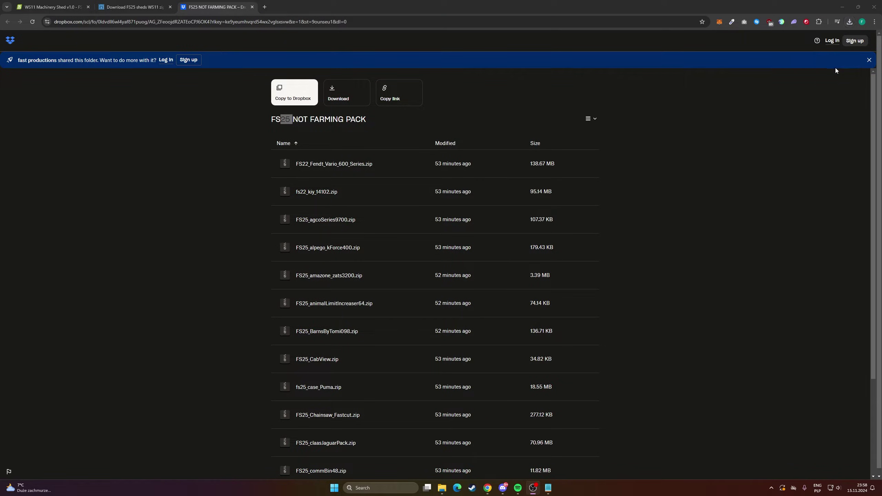
left_click(850, 25)
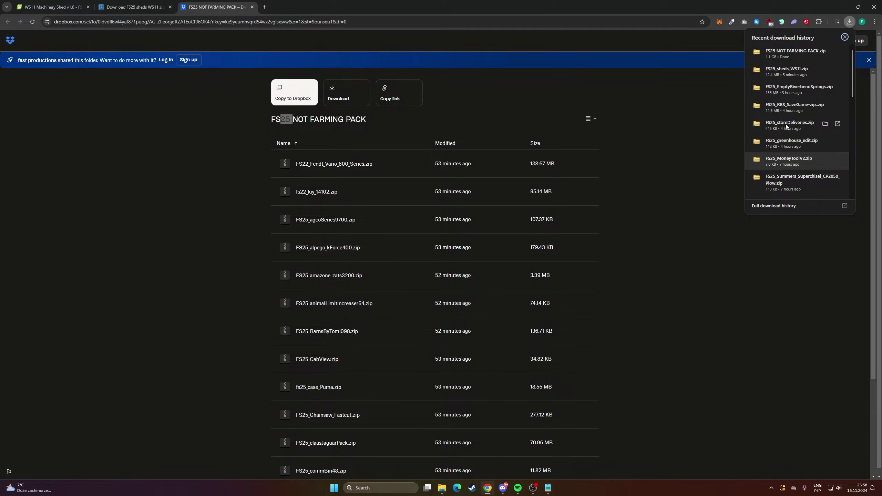
Copy the downloaded pack zip and open Documents > My Games > FarmingSimulator2025.
left_click(827, 51)
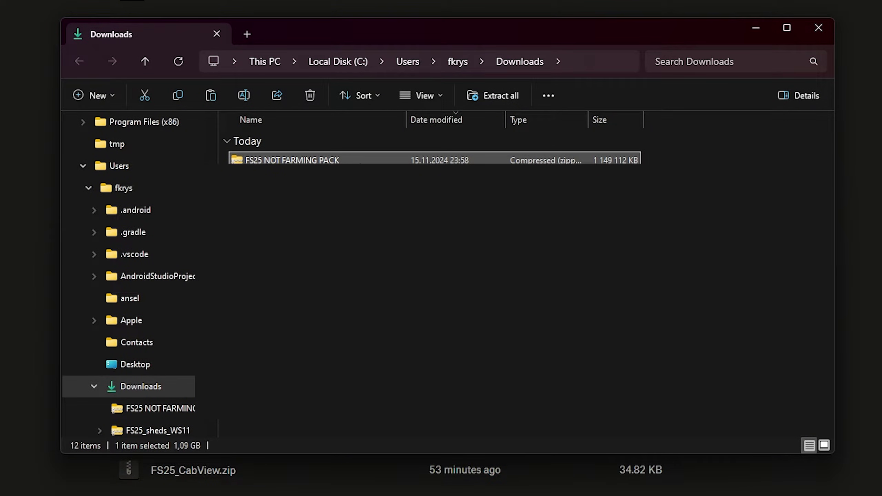
key("shift+F10")
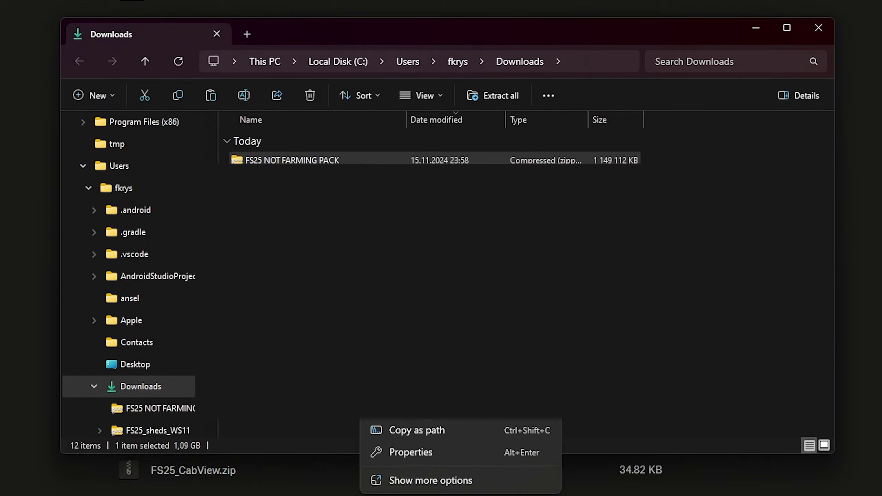
key("Escape")
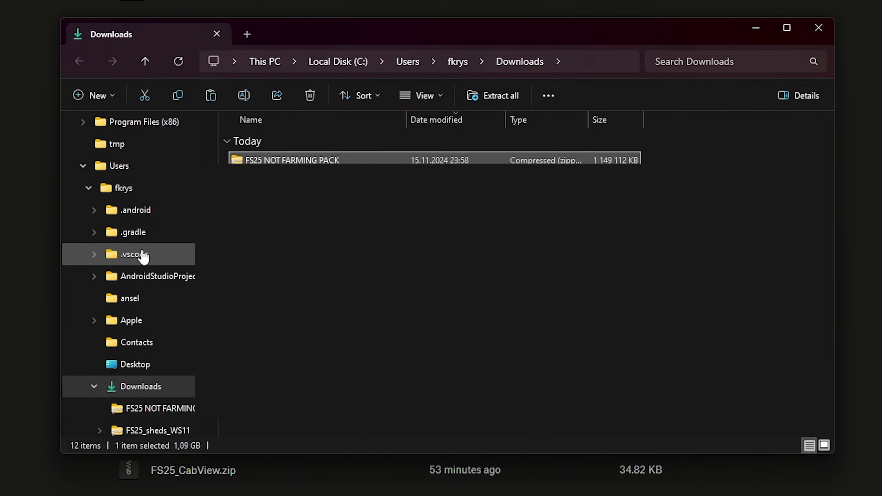
scroll(141, 250, "up", 7)
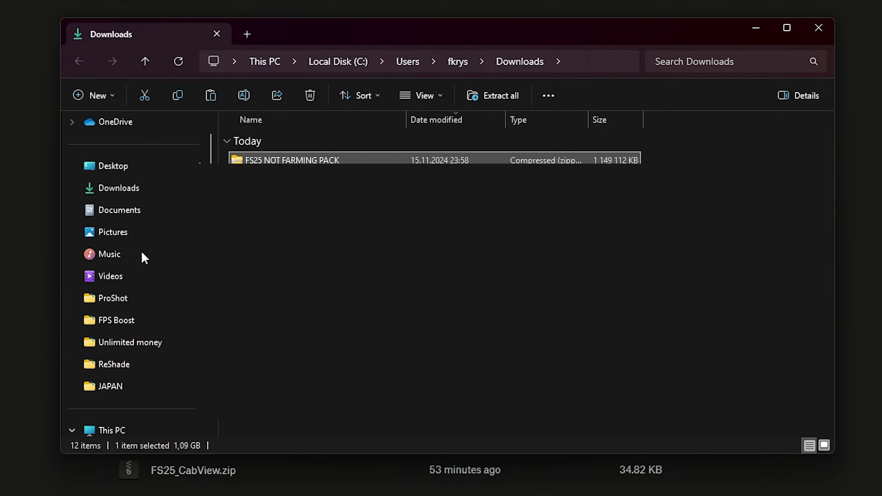
left_click(131, 210)
scroll(521, 278, "down", 5)
double_click(229, 330)
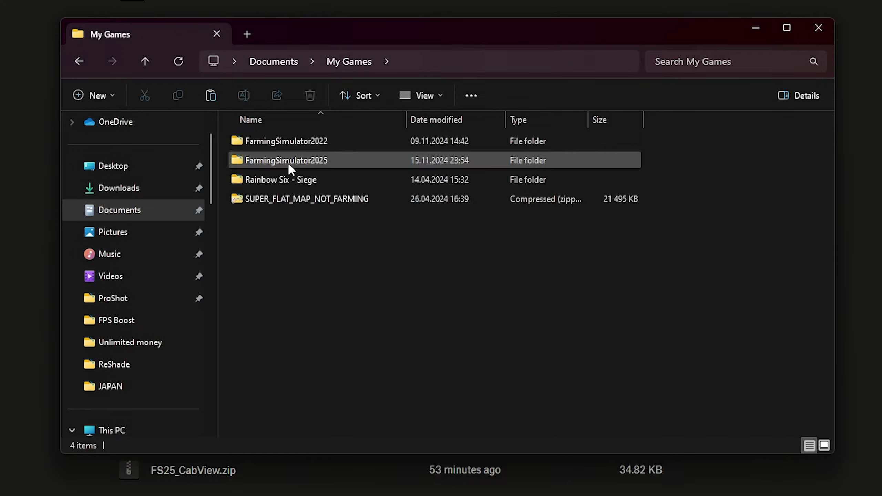
double_click(290, 164)
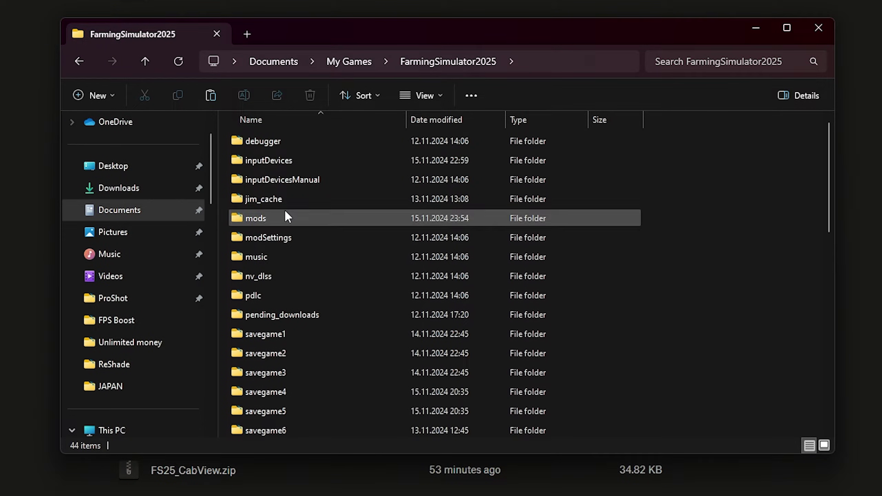
Create a new mods1 folder and paste the FS25 NOT FARMING PACK zip into it.
right_click(735, 334)
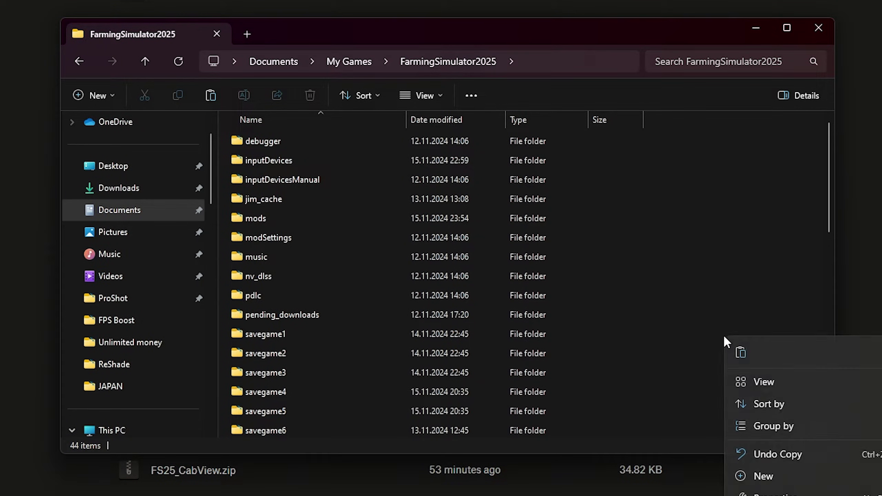
left_click(875, 477)
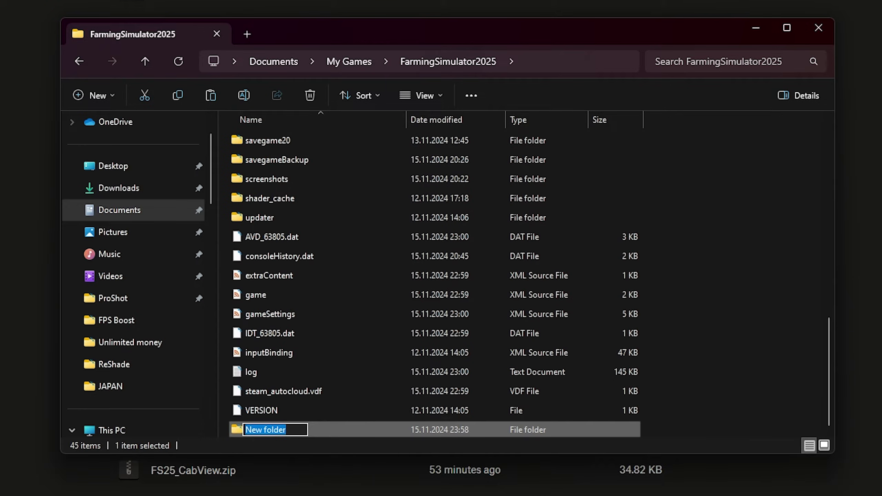
type("mods")
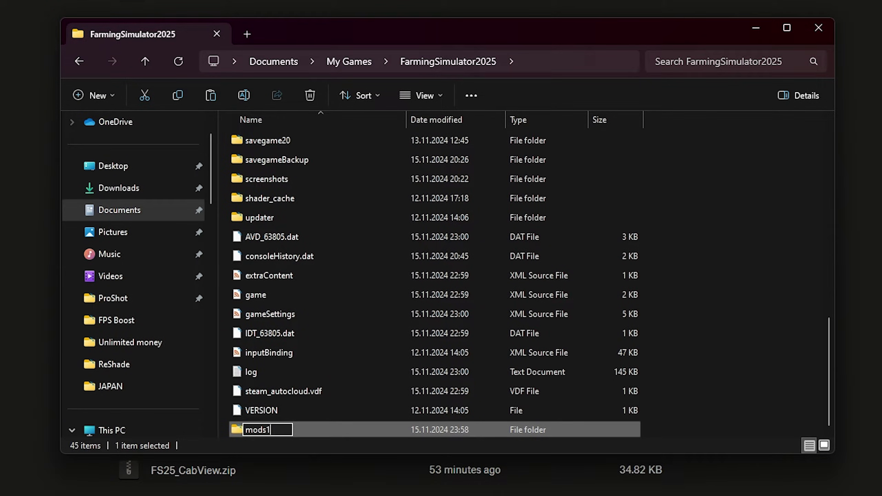
key("Return")
key("Return")
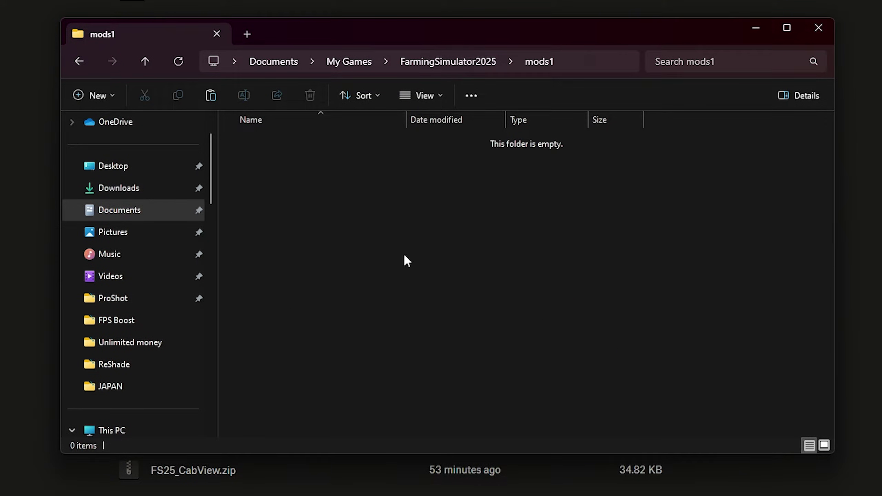
right_click(412, 259)
left_click(423, 273)
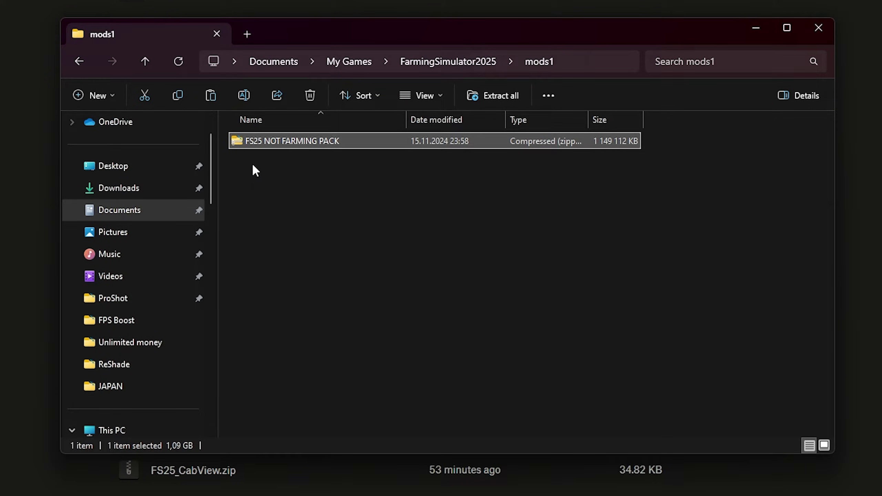
Extract the FS25 NOT FARMING PACK archive into mods1.
right_click(255, 144)
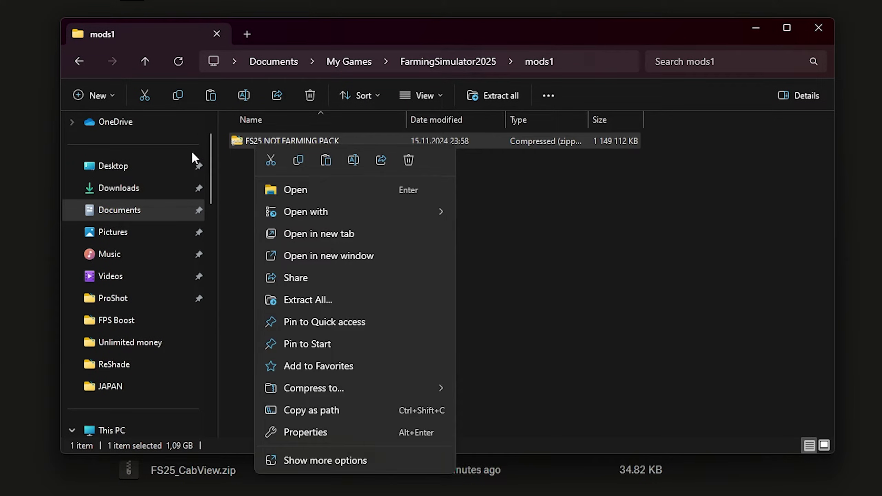
left_click(346, 299)
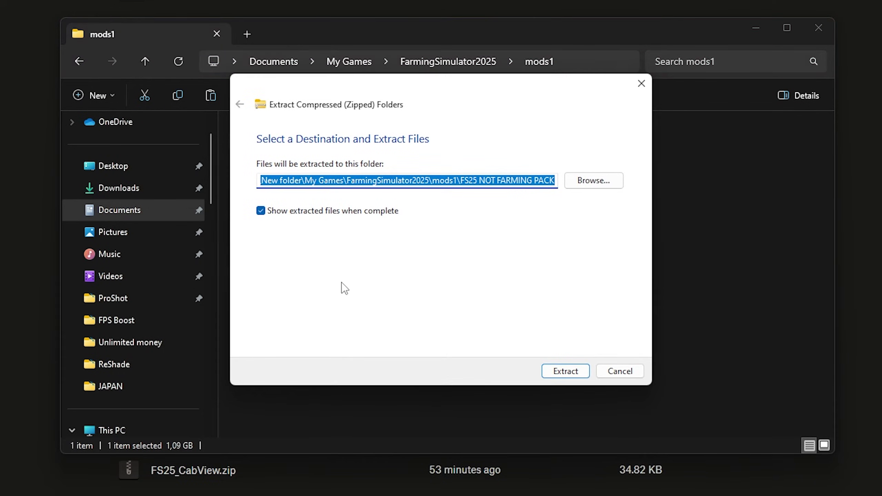
left_click(556, 372)
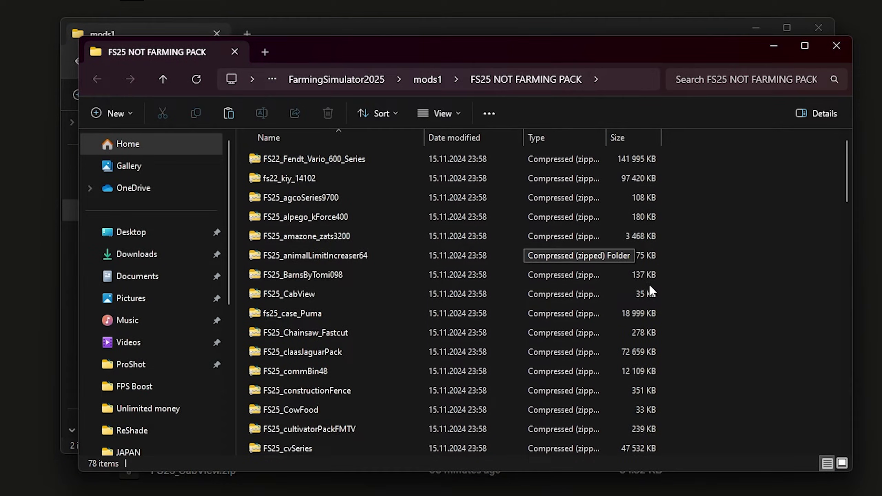
Select all 78 mod zips in the extracted pack folder.
left_click(296, 160)
scroll(371, 325, "down", 1)
scroll(371, 324, "up", 1)
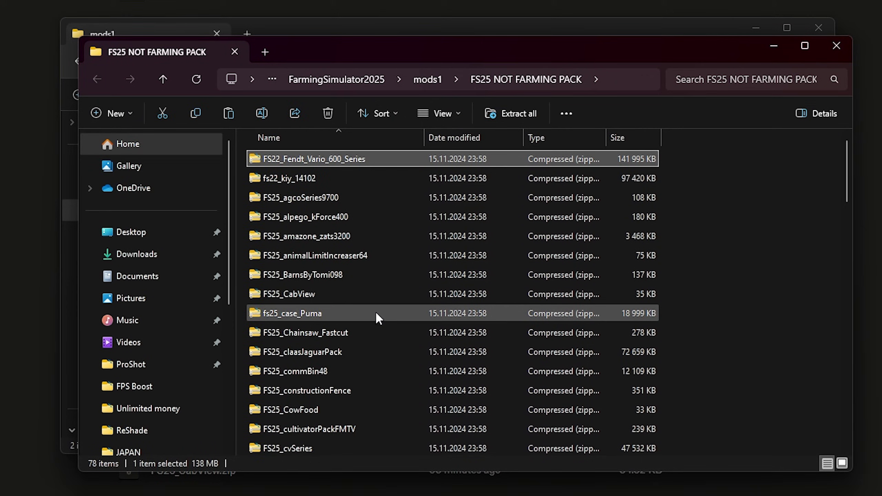
key("ctrl+a")
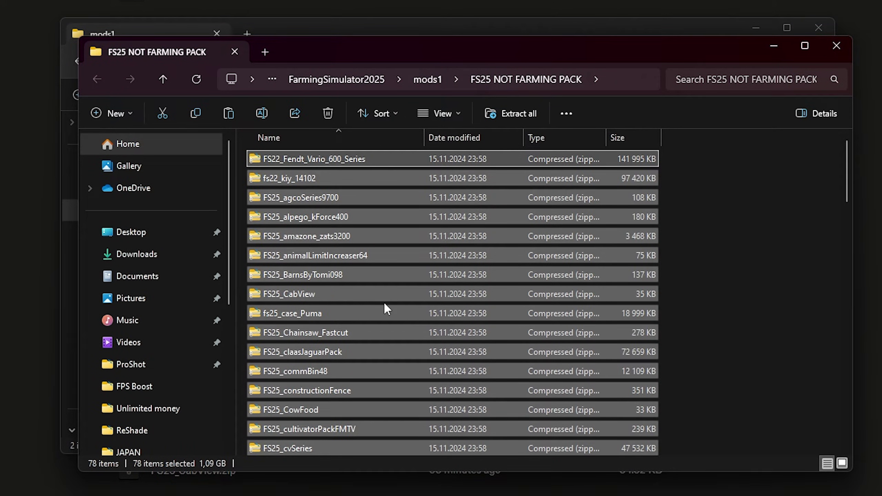
Go from mods1 up to FarmingSimulator2025 and open the game's mods folder.
left_click(428, 80)
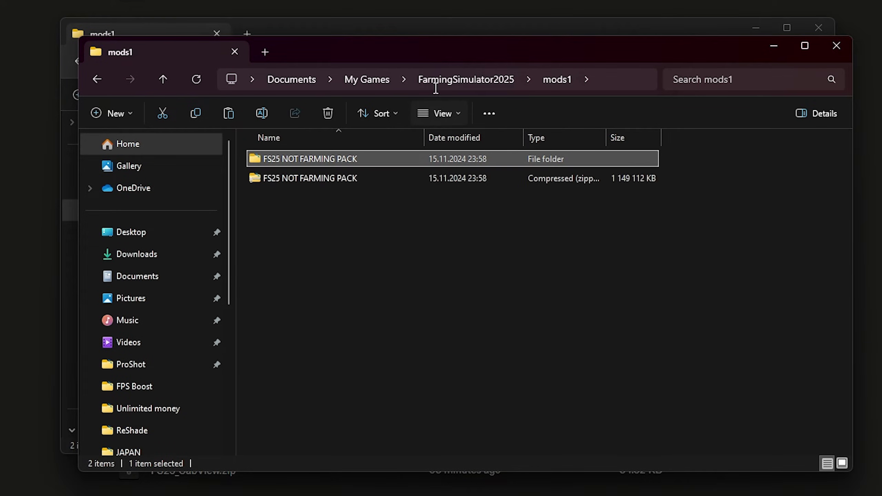
left_click(437, 274)
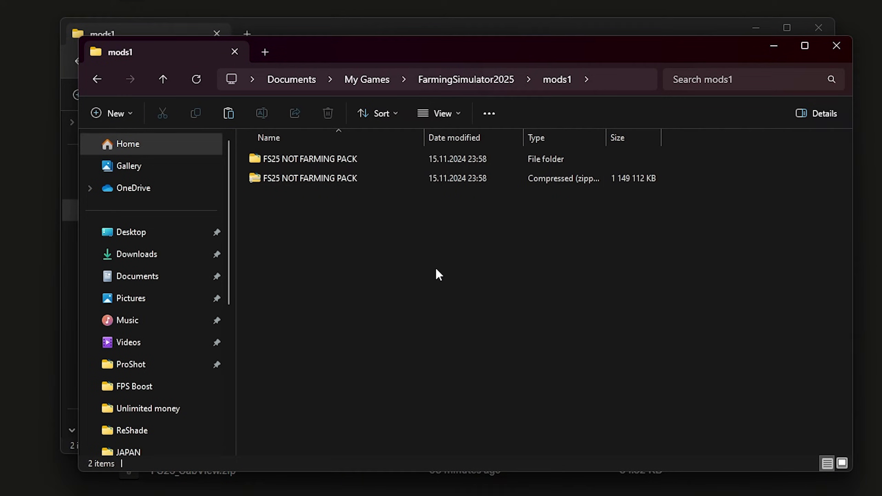
left_click(450, 83)
double_click(284, 237)
scroll(824, 300, "down", 5)
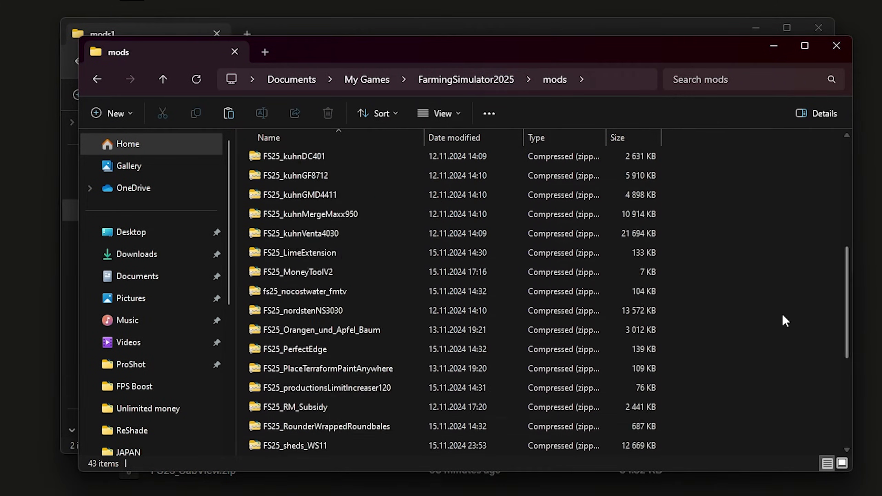
scroll(834, 287, "up", 5)
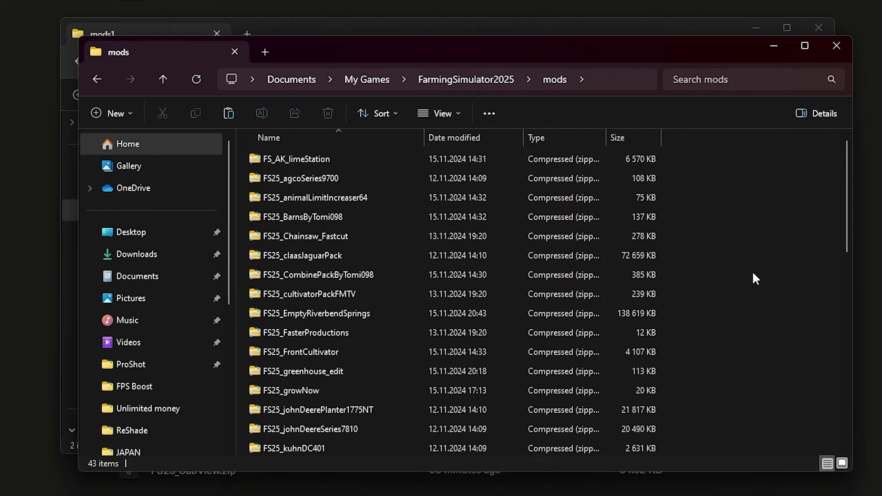
Paste the 78 pack mods, skipping existing files, leaving 97 items in mods.
key("ctrl+v")
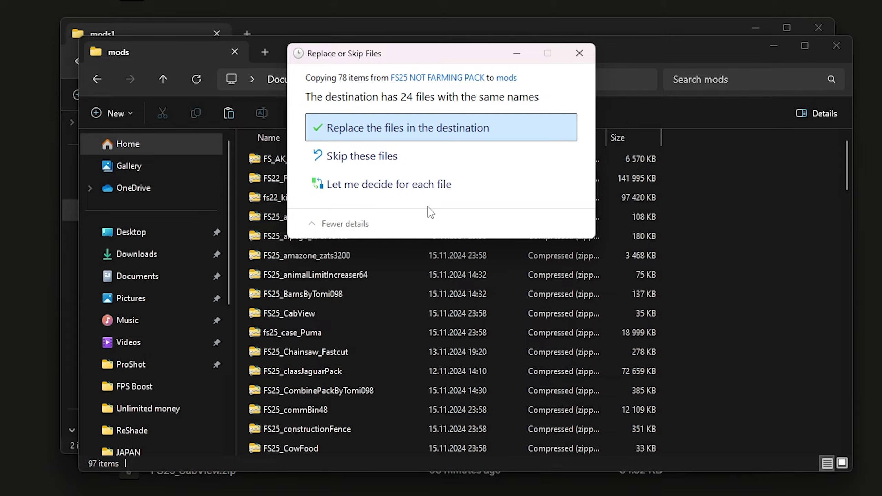
left_click(377, 159)
scroll(703, 354, "down", 8)
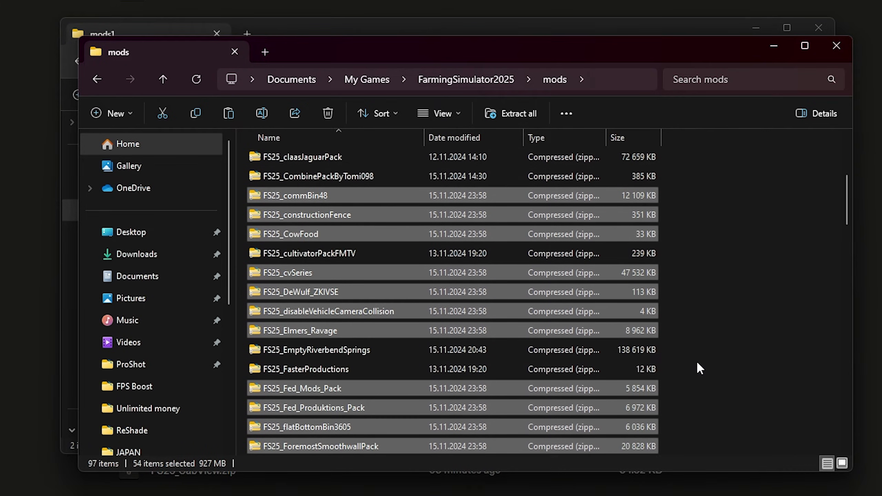
left_click_drag(847, 256, 798, 442)
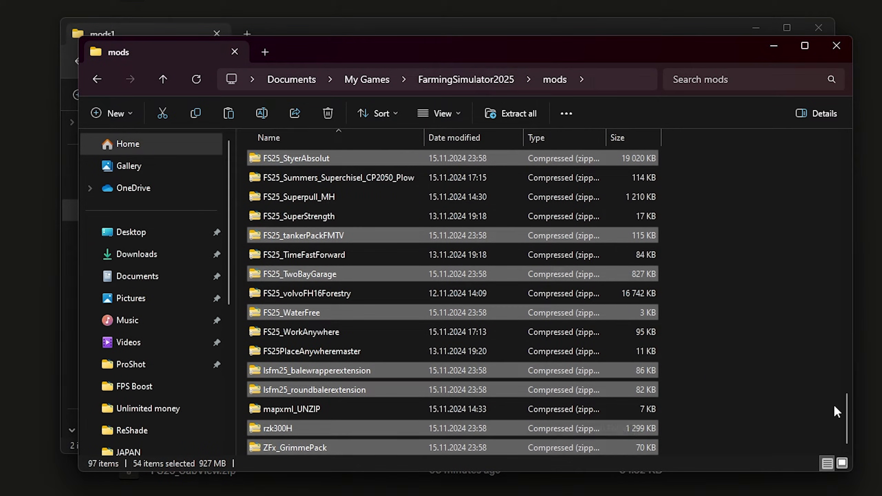
left_click_drag(839, 410, 842, 152)
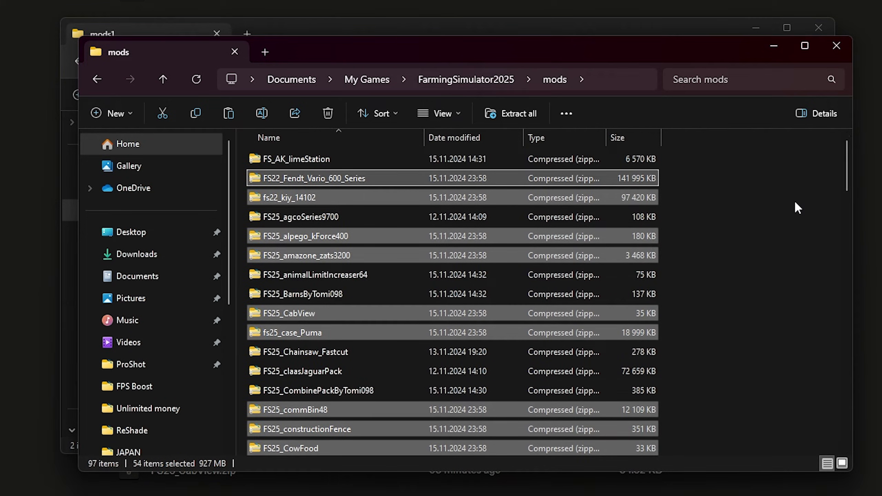
left_click(464, 80)
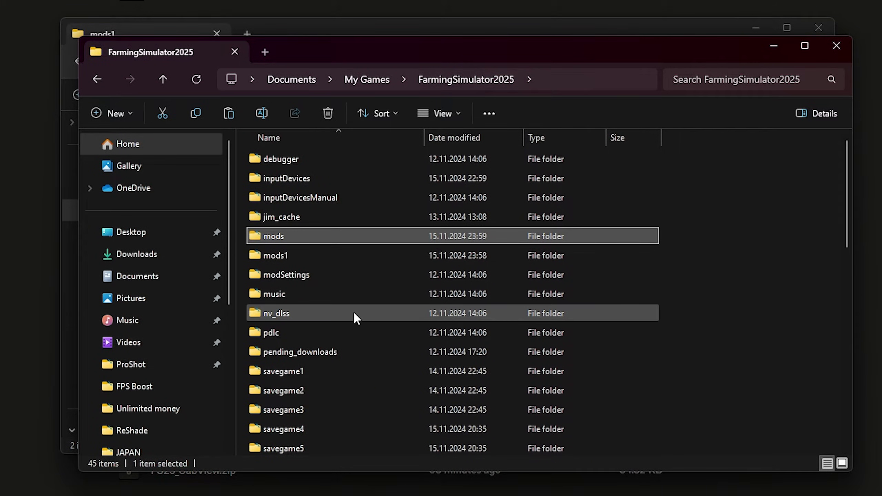
Open the FS25 NOT FARMING PACK folder inside mods1 and select its first mod zip.
scroll(329, 299, "down", 3)
scroll(309, 285, "up", 3)
double_click(298, 257)
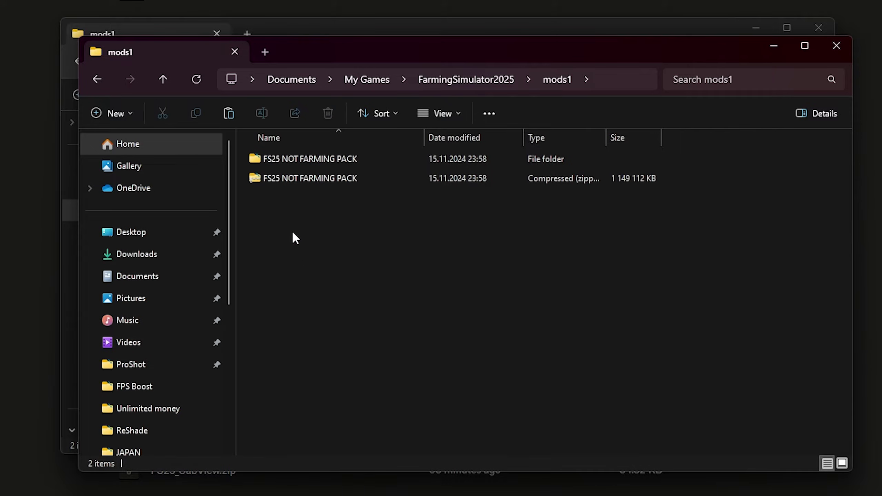
double_click(307, 157)
left_click(310, 161)
Scroll through the pack's mod zips, then go back up to the mods1 folder.
scroll(333, 385, "down", 1)
scroll(335, 391, "down", 11)
scroll(386, 425, "down", 7)
scroll(357, 332, "up", 3)
scroll(334, 358, "up", 15)
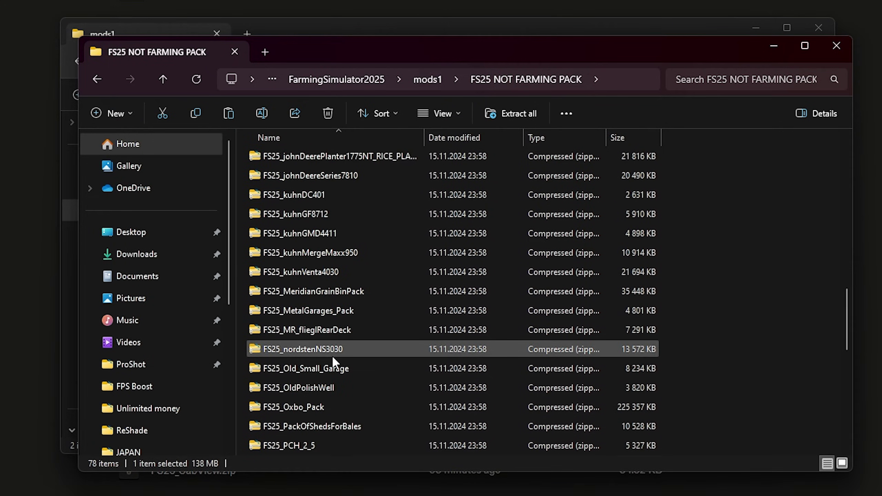
scroll(336, 359, "up", 4)
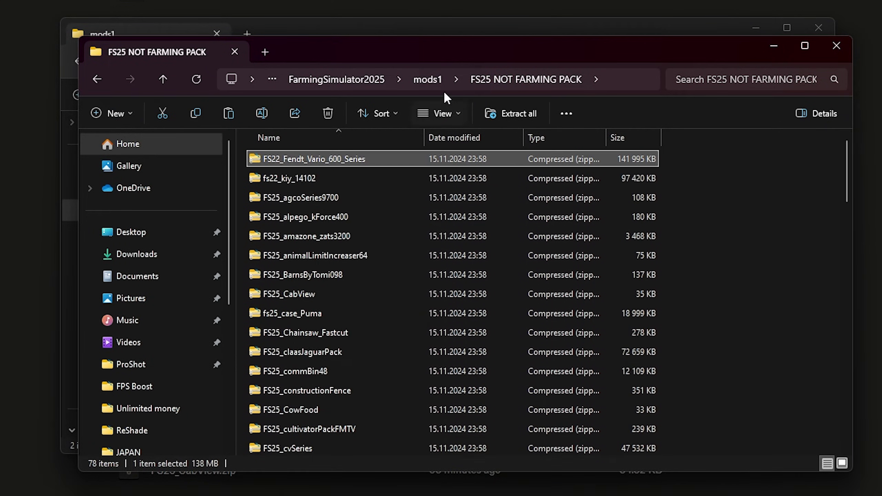
left_click(429, 80)
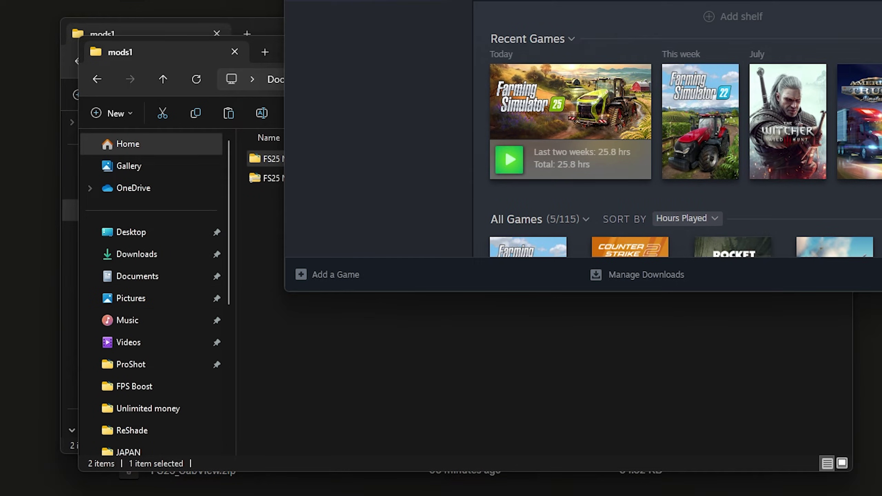
Start Farming Simulator 25 from its Recent Games tile with PLAY.
left_click(504, 125)
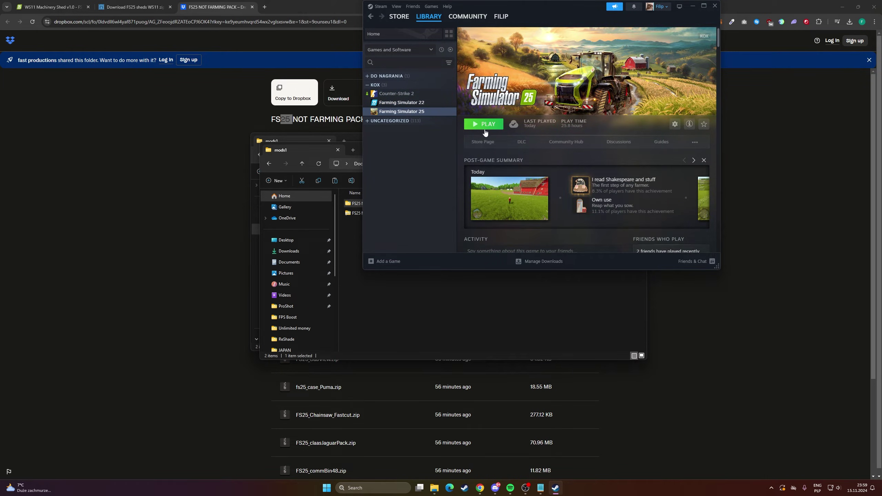
left_click(485, 131)
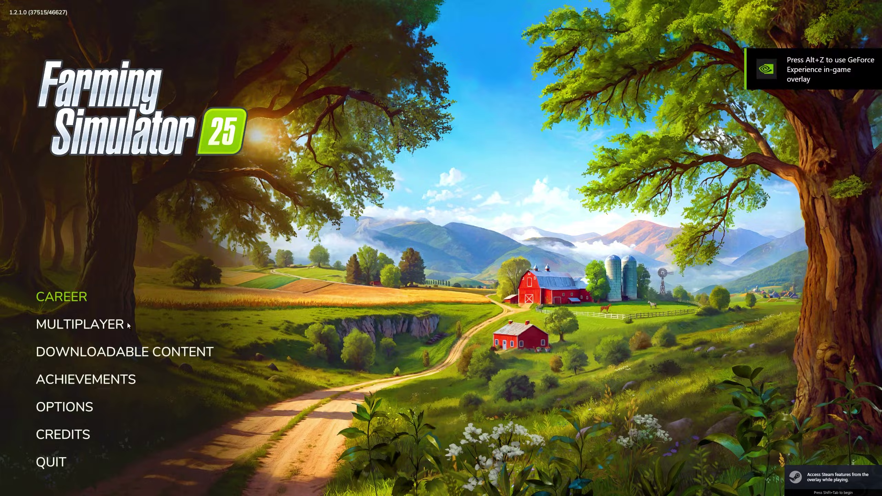
Set up a career in empty slot 6, checking the Empty Riverbend Springs map, with the intro tour off.
left_click(61, 296)
scroll(417, 292, "down", 4)
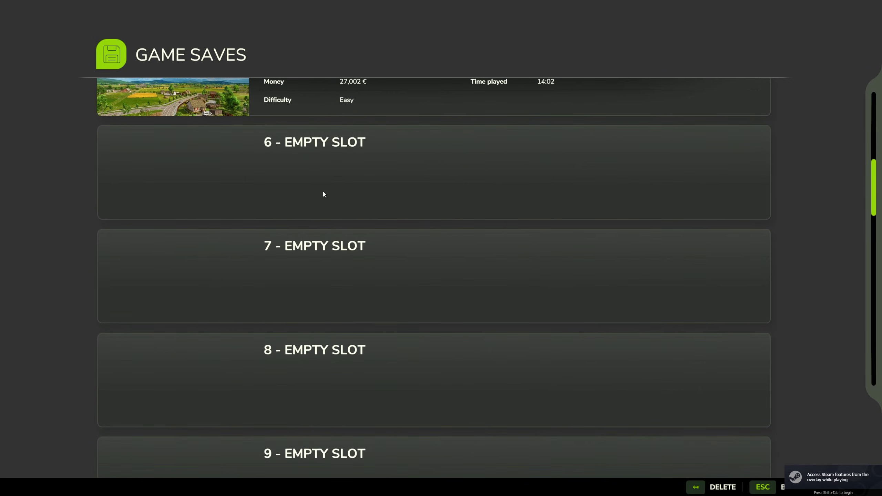
left_click(324, 194)
key("Left")
left_click(136, 350)
left_click(252, 106)
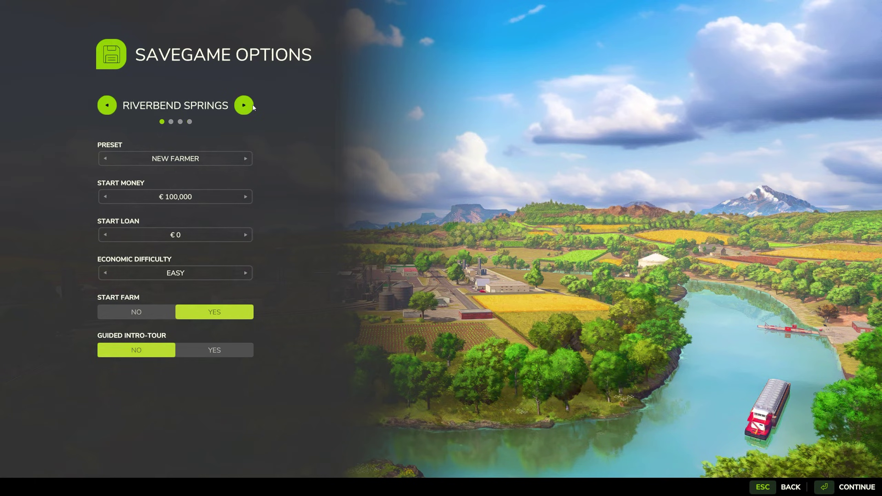
In mod selection, deselect and reselect all 94 mods, then back out to the main menu.
left_click(847, 488)
scroll(441, 330, "down", 10)
scroll(437, 343, "down", 10)
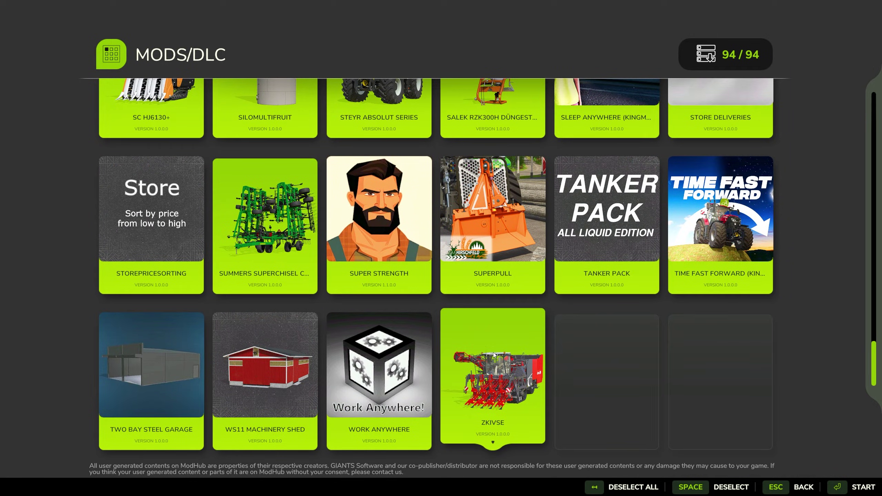
key("BackSpace")
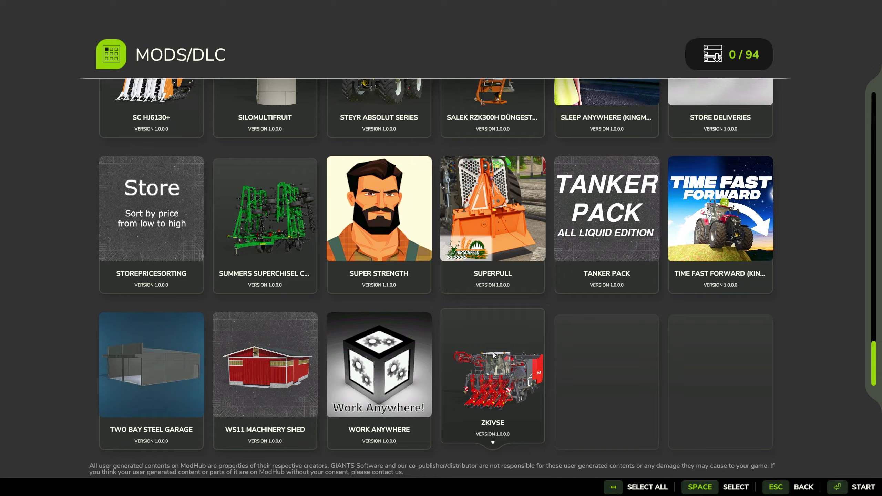
key("BackSpace")
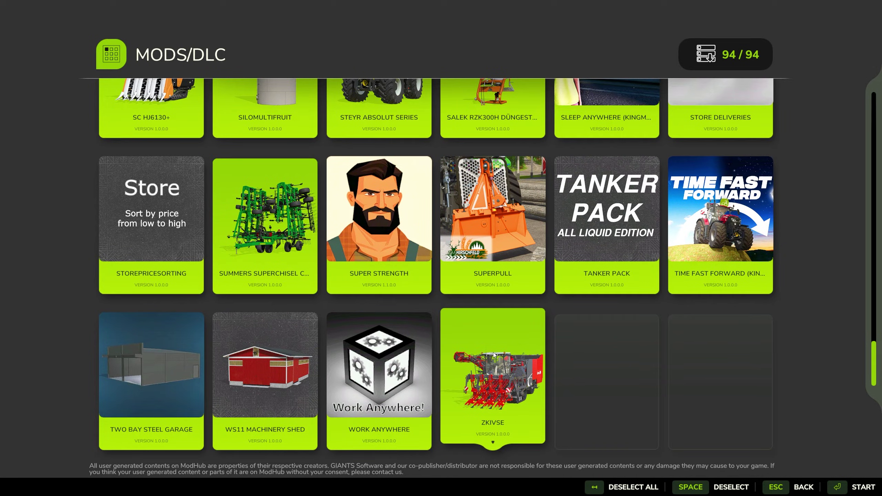
scroll(495, 355, "up", 15)
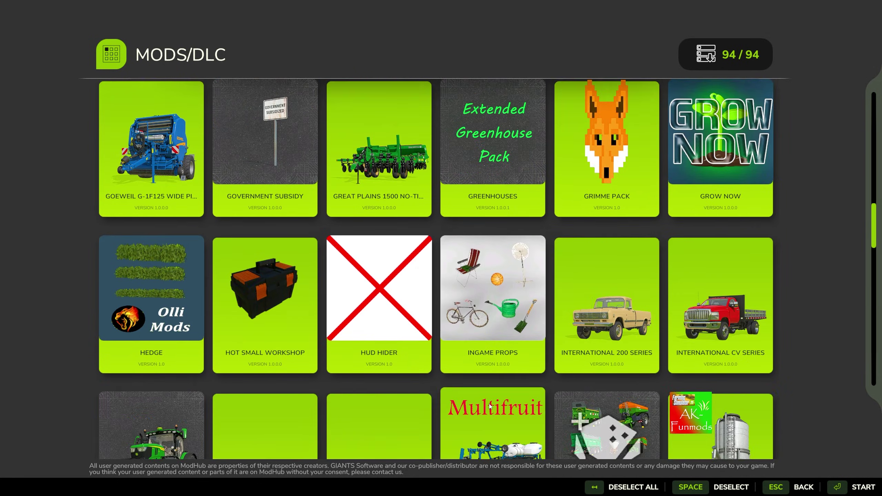
key("Return")
key("Escape")
key("Escape")
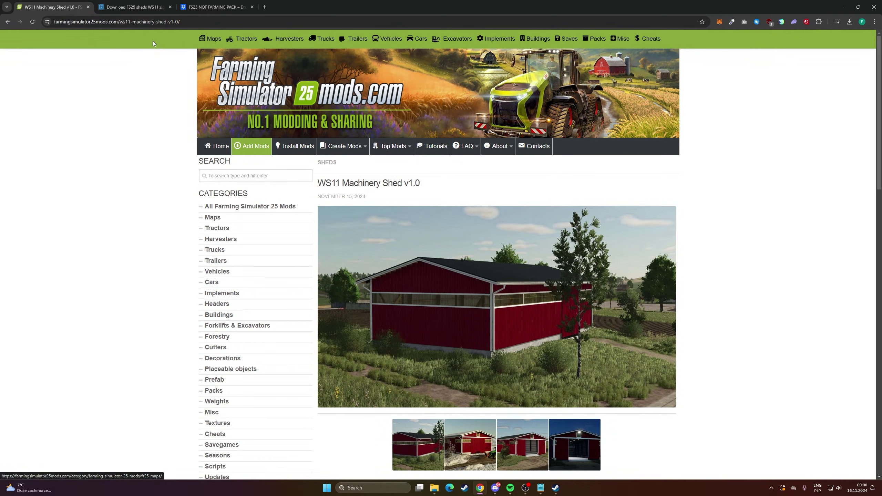
Find the Empty Map post under ModsFile Maps and save FS25_EmptyRiverbendSprings.zip to Downloads.
left_click(210, 38)
scroll(248, 159, "down", 3)
scroll(248, 159, "down", 3)
scroll(309, 183, "up", 1)
left_click(419, 161)
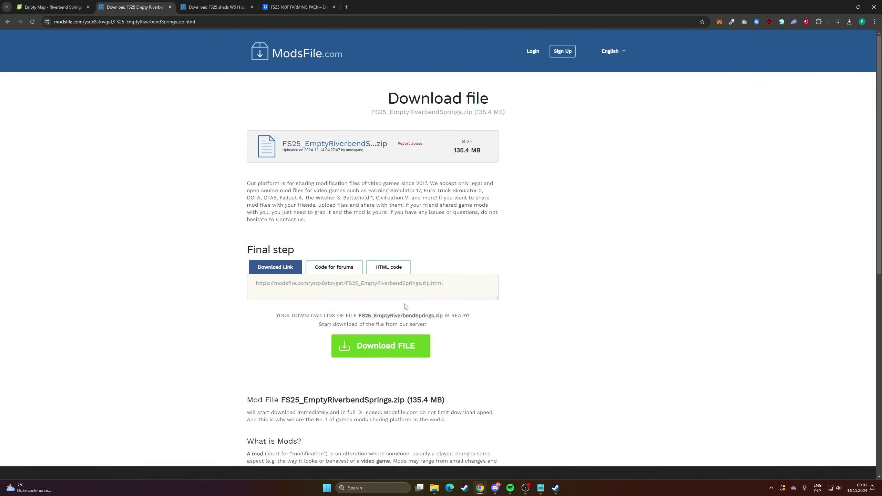
left_click(365, 337)
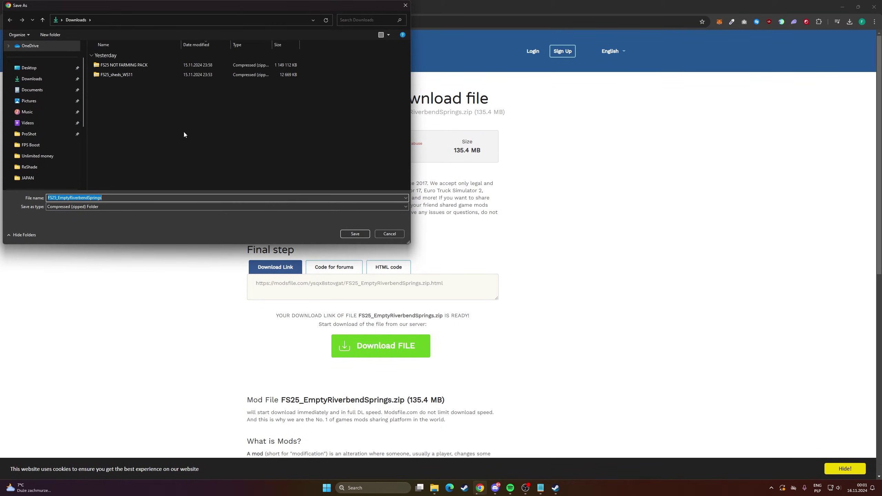
left_click(355, 233)
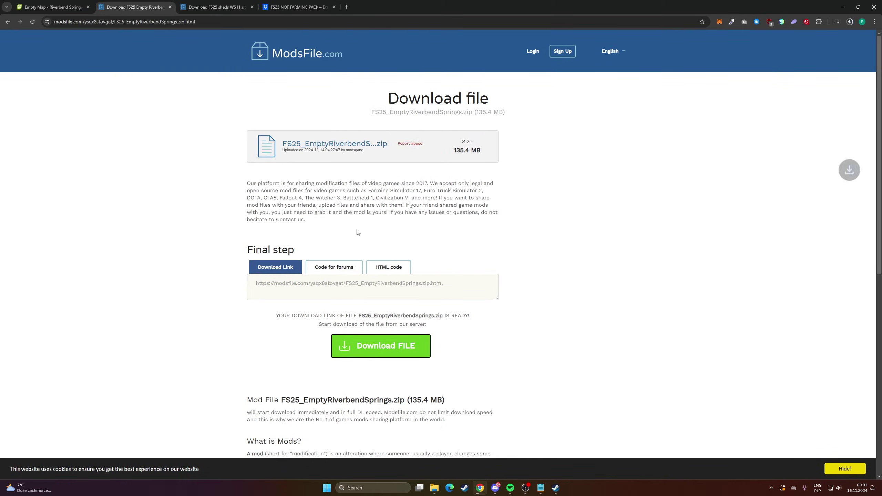
Locate the downloaded FS25_EmptyRiverbendSprings.zip in its folder and copy it.
left_click(853, 24)
left_click(825, 53)
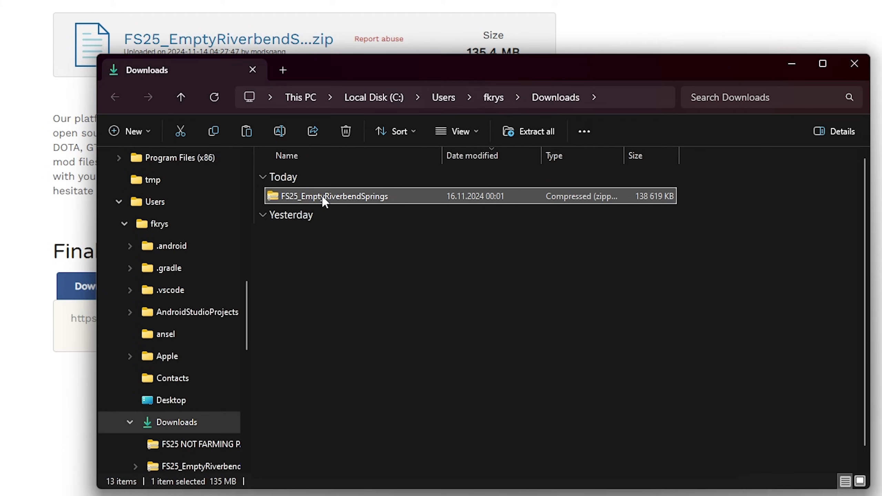
right_click(321, 200)
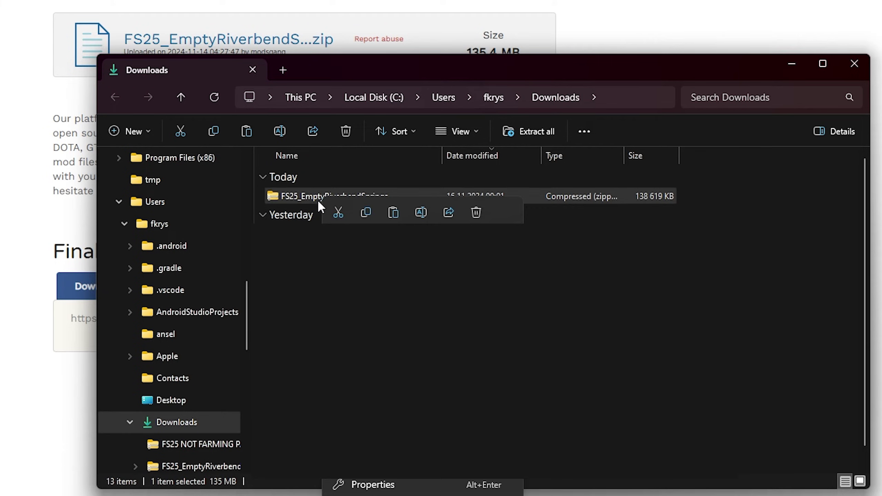
key("Escape")
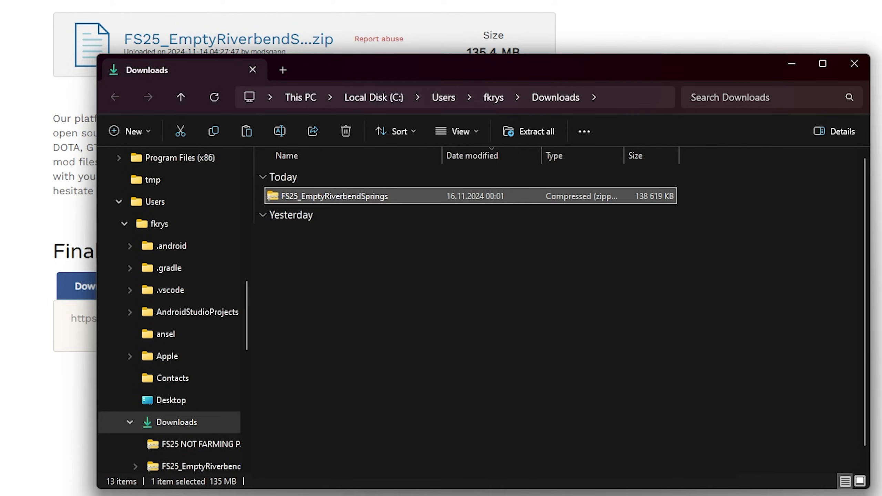
scroll(164, 315, "up", 10)
Paste the zip into Documents > My Games > FarmingSimulator2025 > mods, replacing the existing copy.
left_click(164, 245)
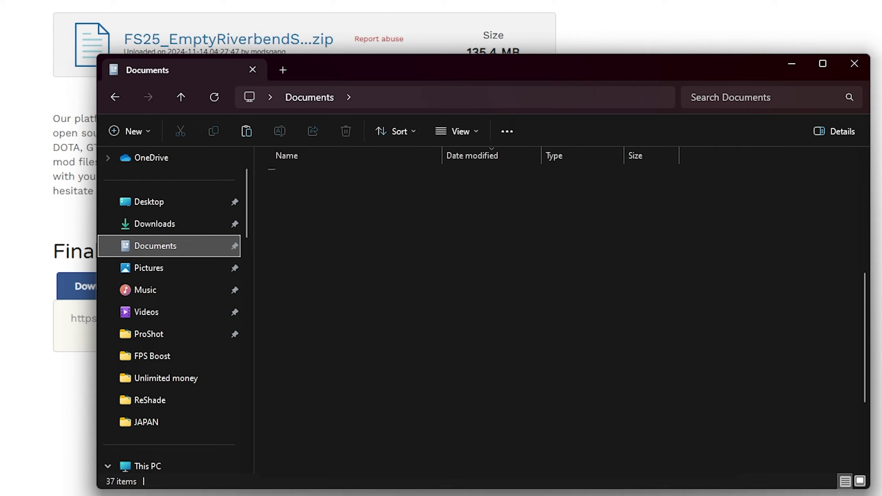
double_click(291, 292)
double_click(324, 197)
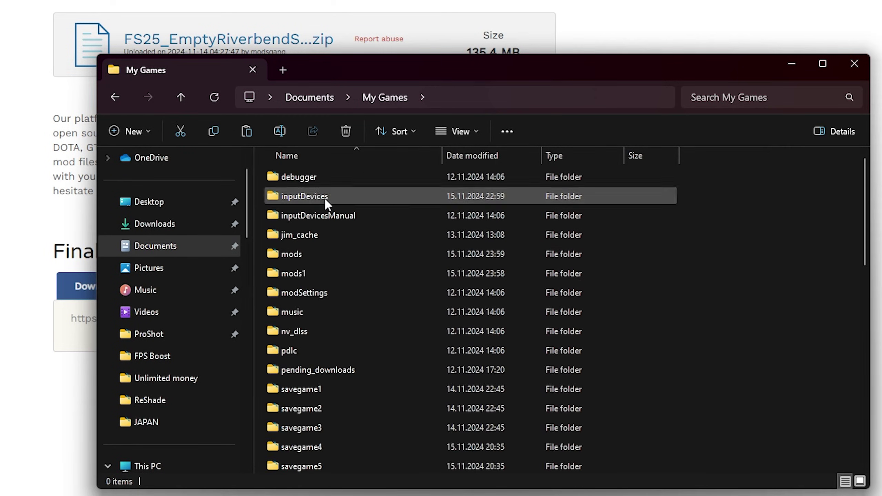
double_click(298, 251)
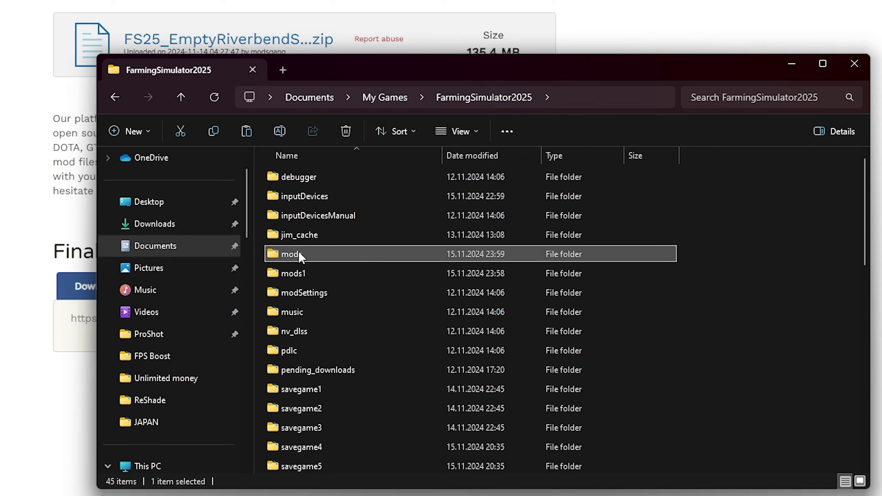
right_click(796, 350)
left_click(808, 365)
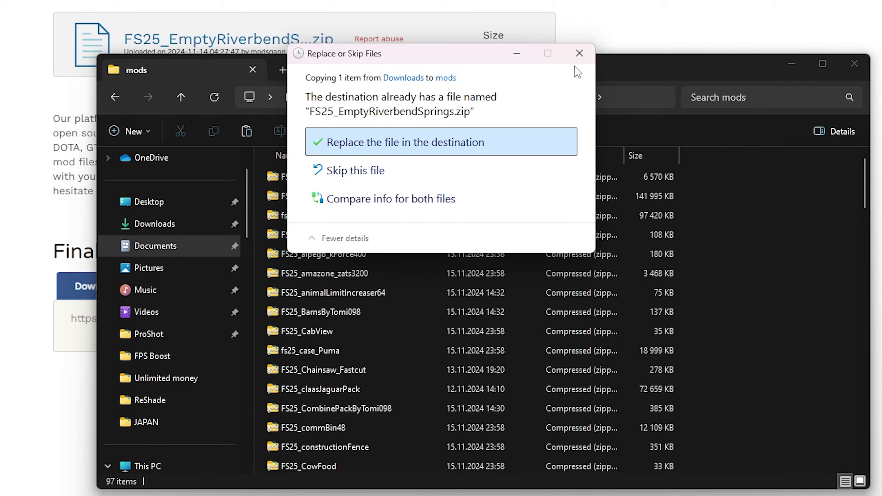
left_click(378, 176)
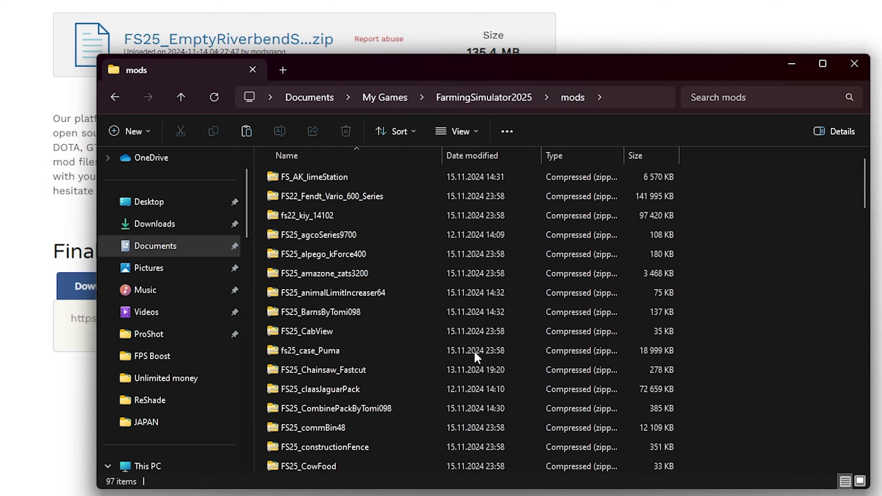
scroll(481, 416, "down", 5)
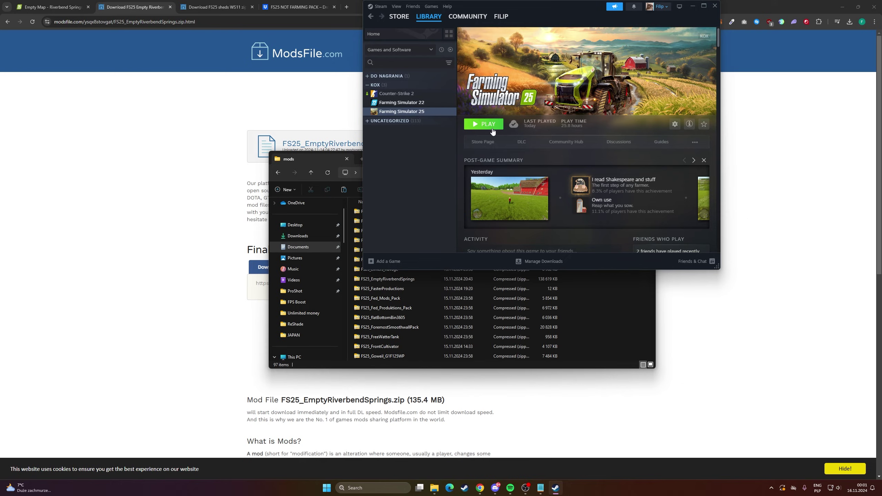
Launch Farming Simulator 25 with PLAY in the Steam library.
left_click(493, 129)
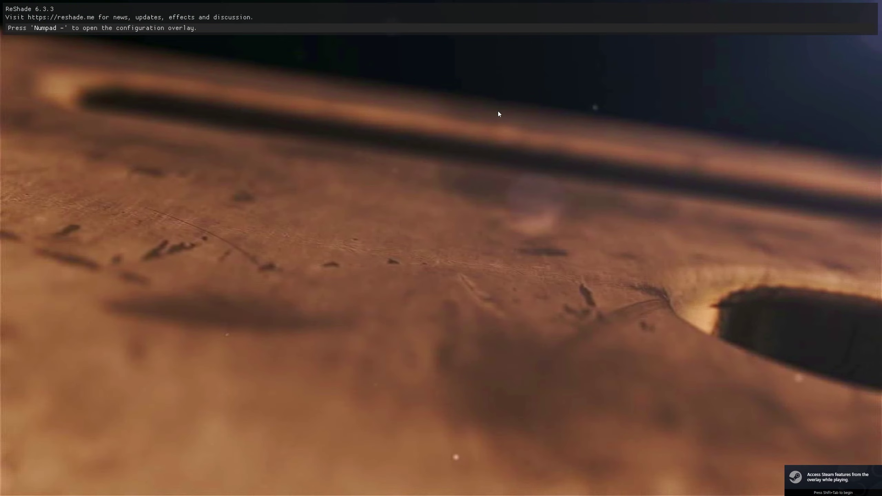
left_click(499, 112)
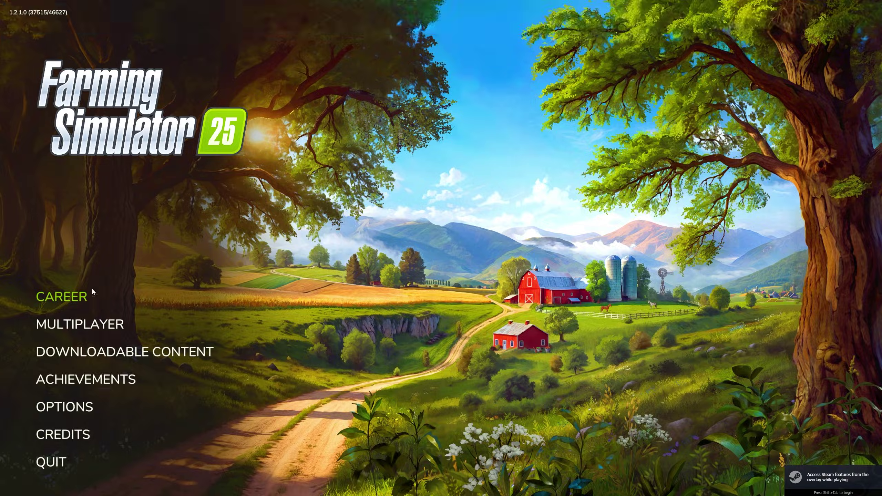
left_click(74, 298)
scroll(309, 273, "down", 5)
left_click(312, 273)
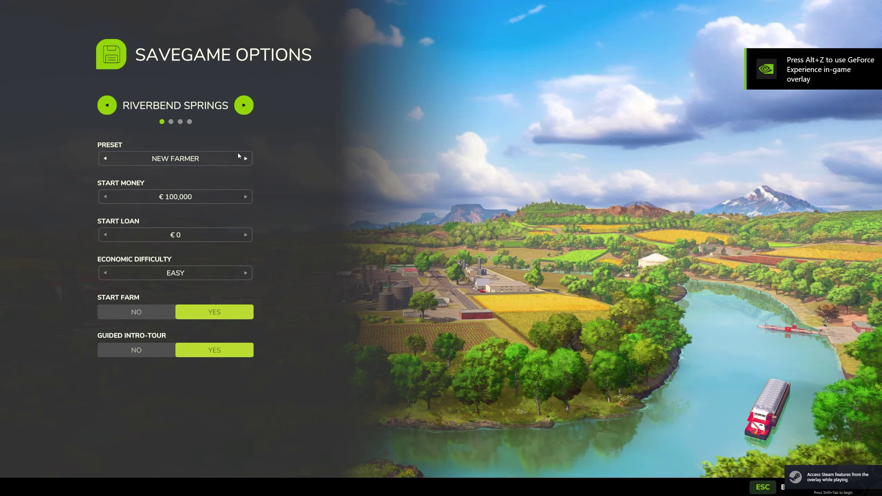
left_click(113, 105)
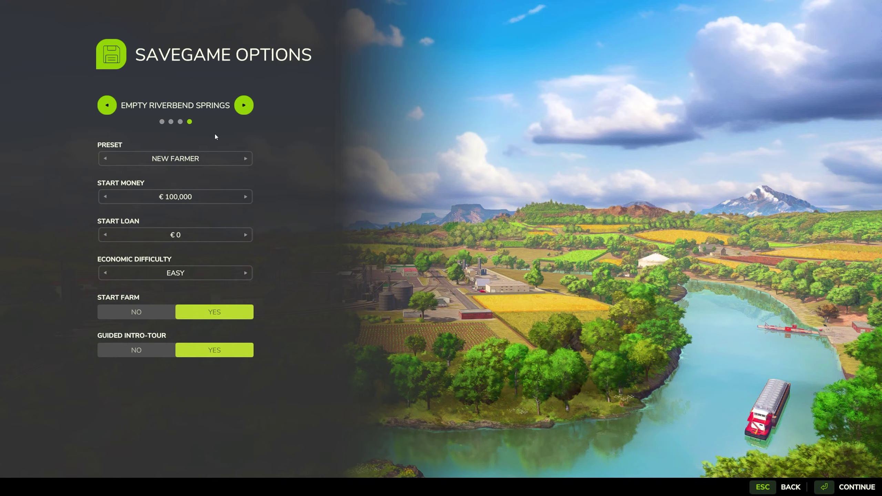
key("Escape")
key("Escape")
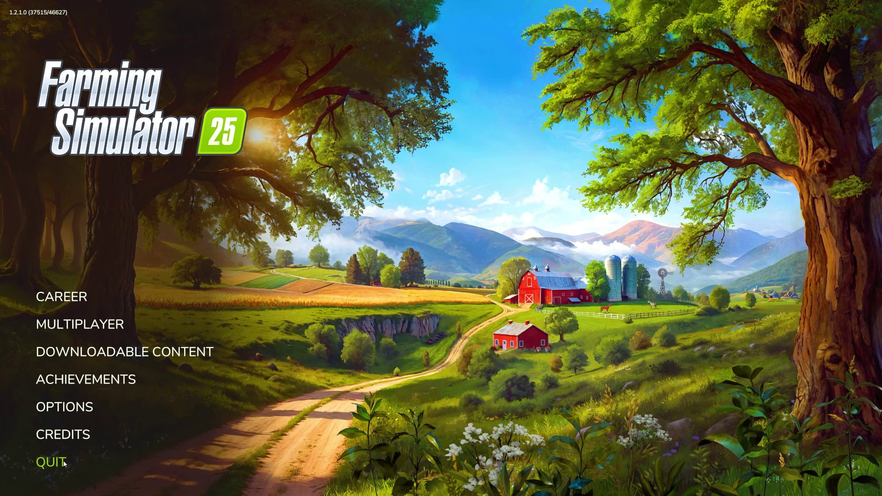
Open ModHub and browse the Cultivators category, viewing the Front Cultivator details.
left_click(94, 358)
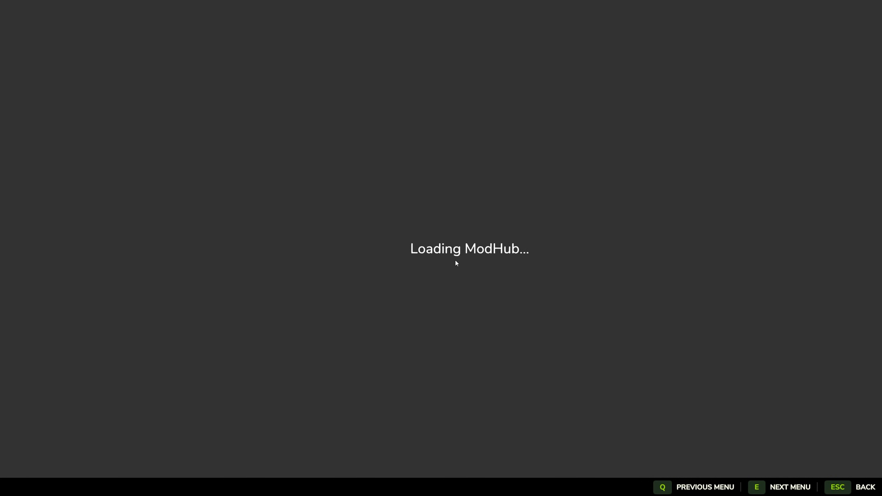
key("Escape")
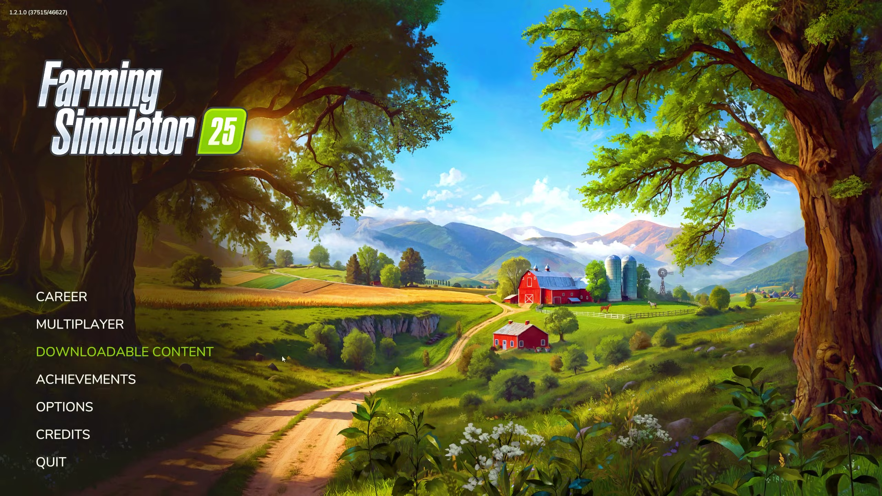
left_click(36, 354)
scroll(248, 339, "down", 5)
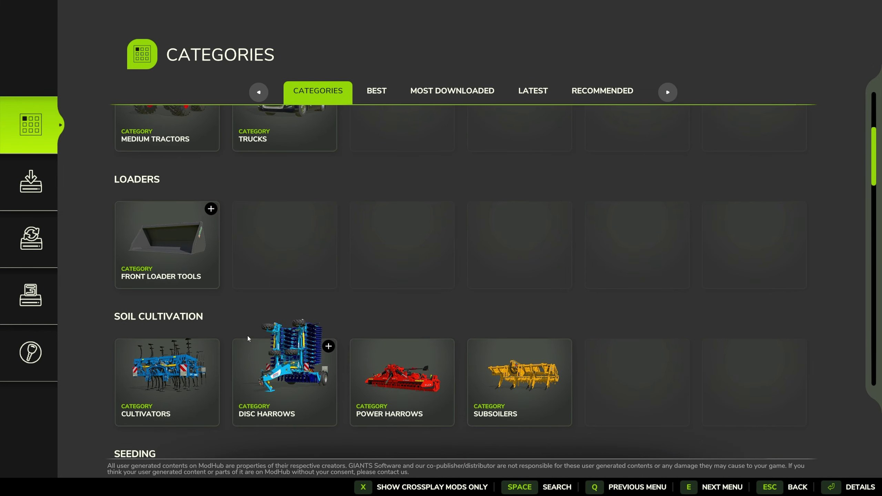
scroll(248, 339, "down", 2)
scroll(263, 277, "up", 1)
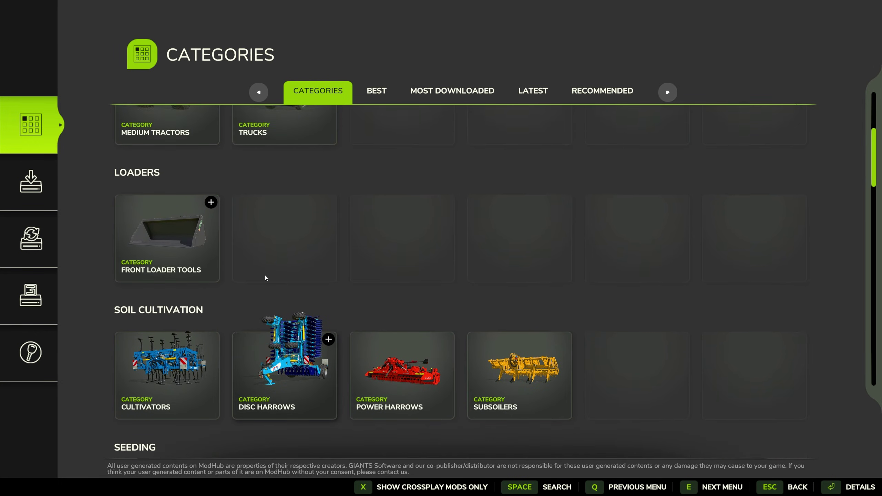
scroll(159, 173, "down", 4)
left_click(159, 174)
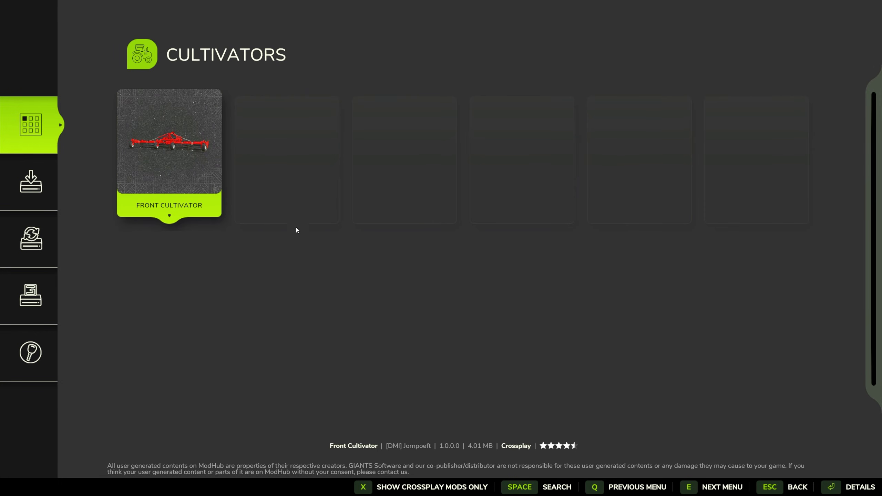
left_click(175, 166)
left_click(30, 178)
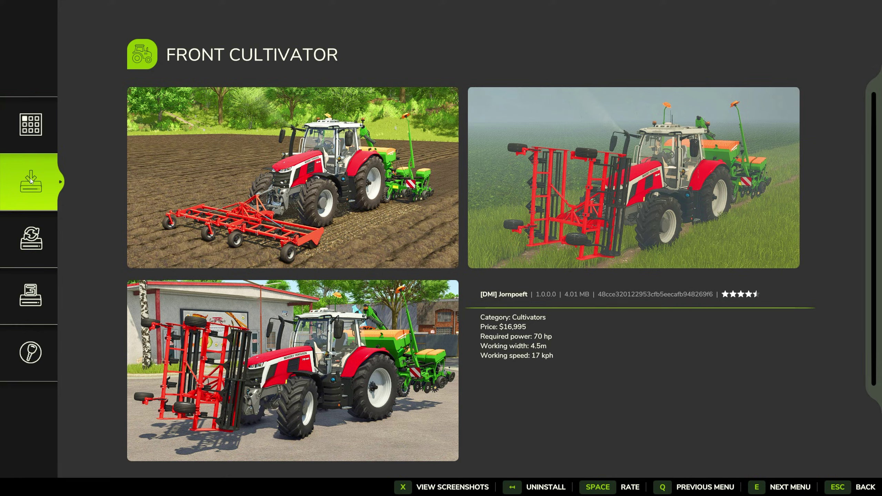
key("e")
left_click(38, 152)
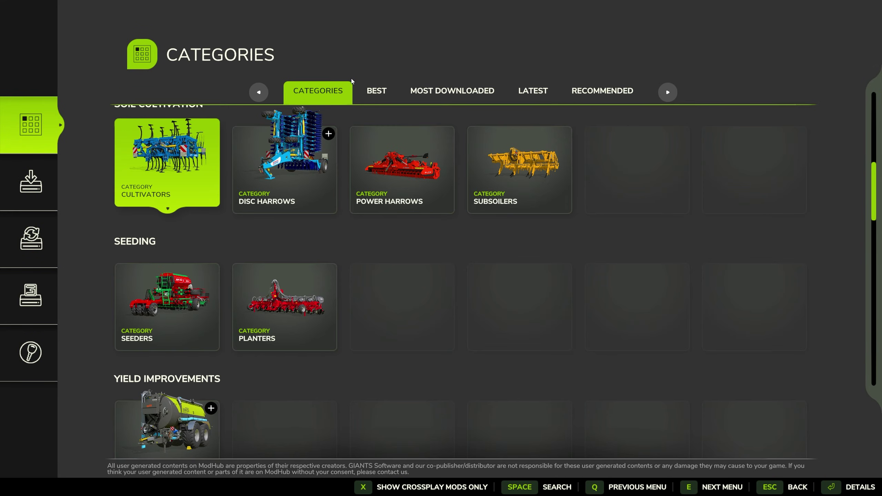
Install Round Baler Extension from the Best list and show the installed mods.
left_click(375, 91)
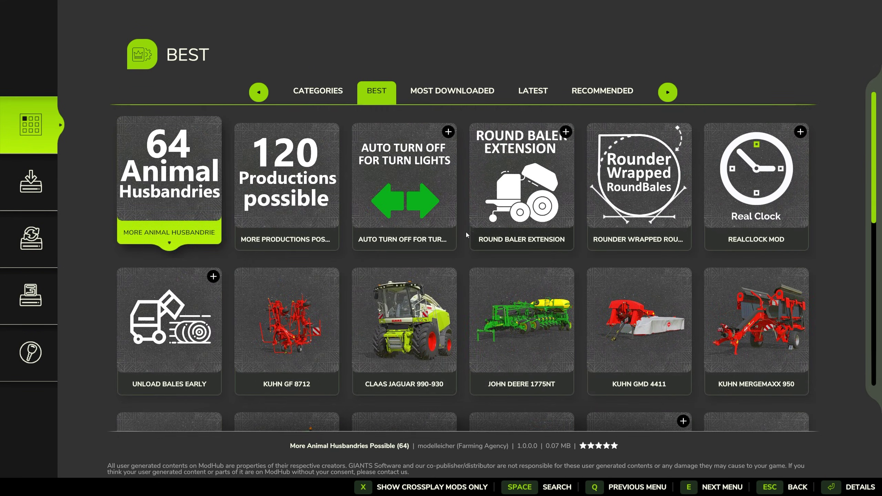
left_click(478, 199)
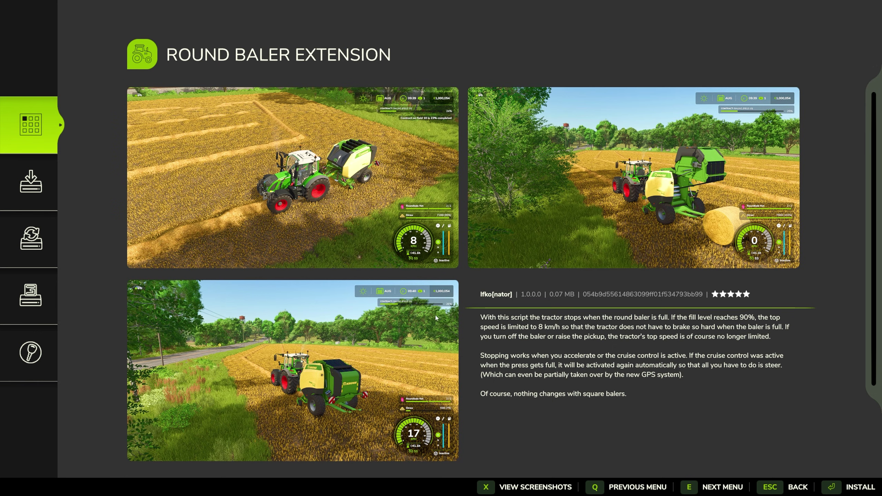
left_click(856, 489)
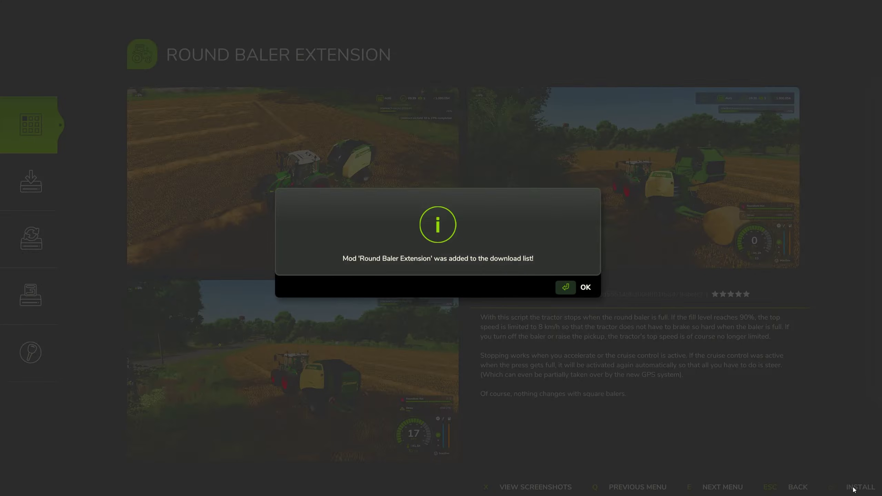
left_click(569, 291)
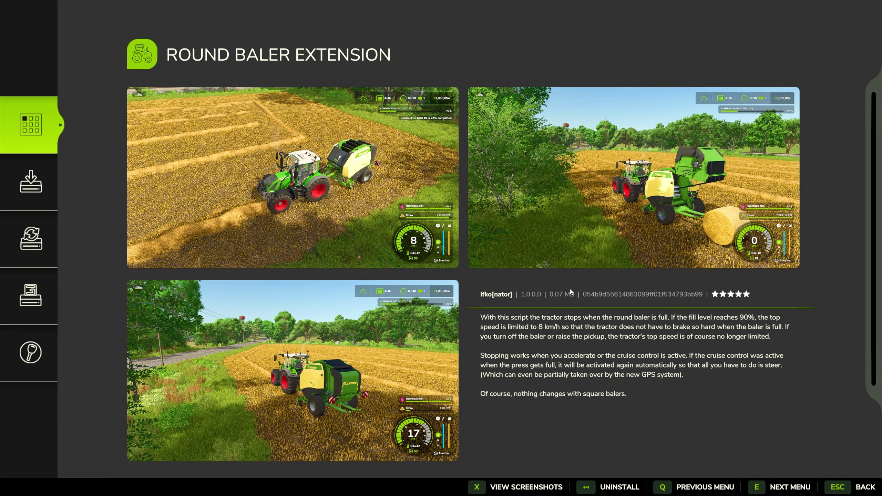
left_click(10, 194)
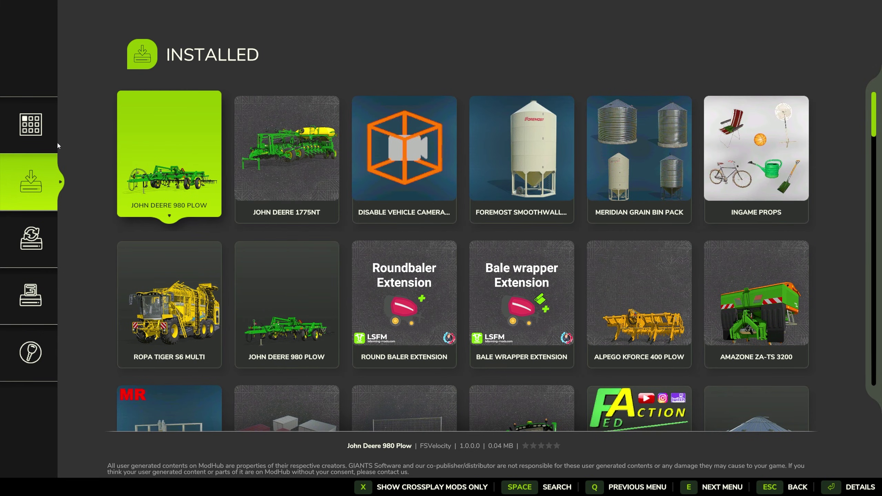
Check Round Baler Extension and PerfectEdge details in the Best list, returning to the list each time.
scroll(414, 322, "down", 1)
scroll(414, 321, "down", 4)
scroll(414, 322, "up", 3)
key("q")
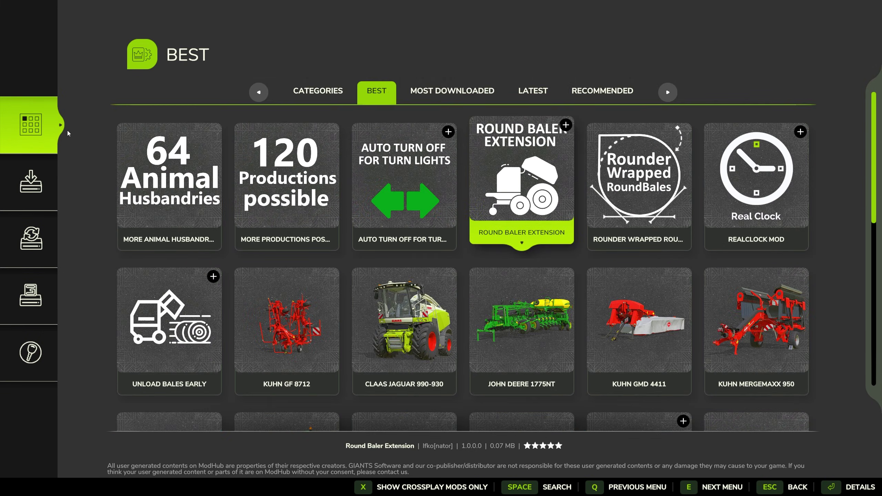
left_click(497, 213)
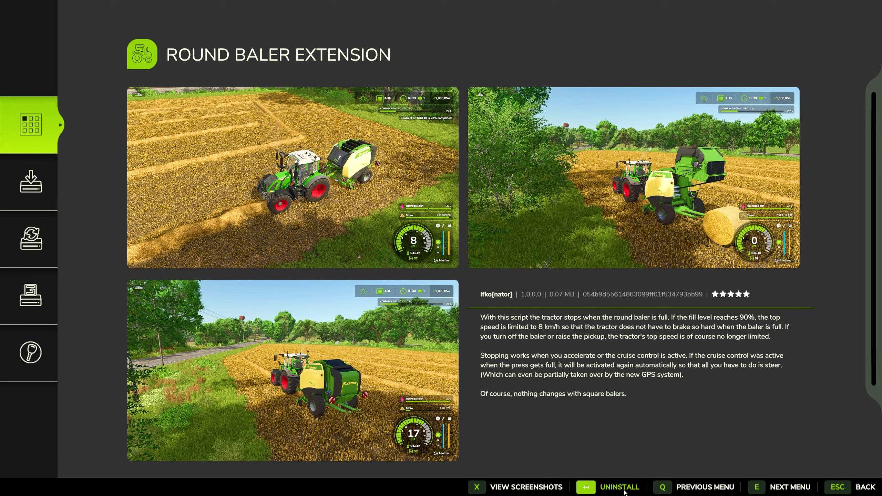
key("Escape")
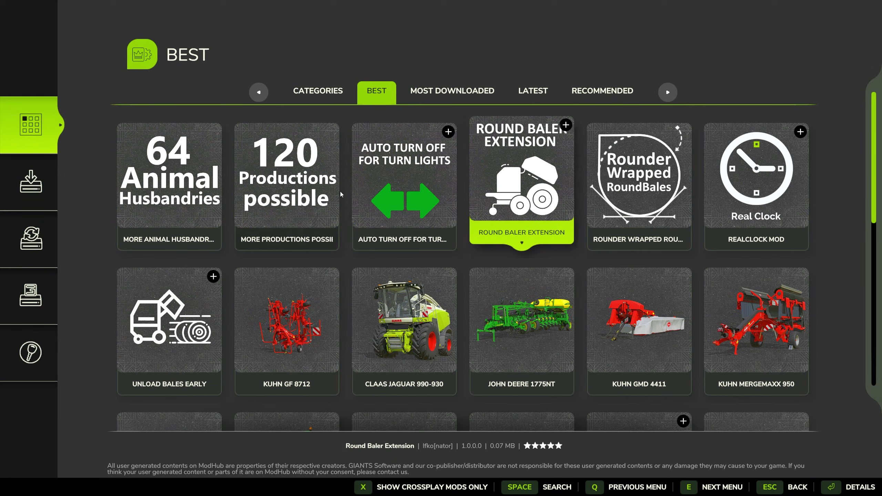
scroll(524, 299, "down", 2)
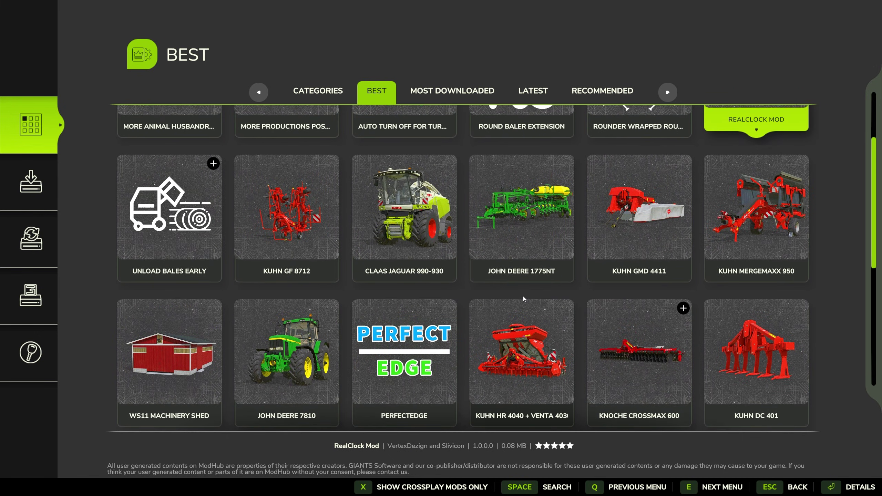
scroll(521, 301, "down", 2)
left_click(414, 236)
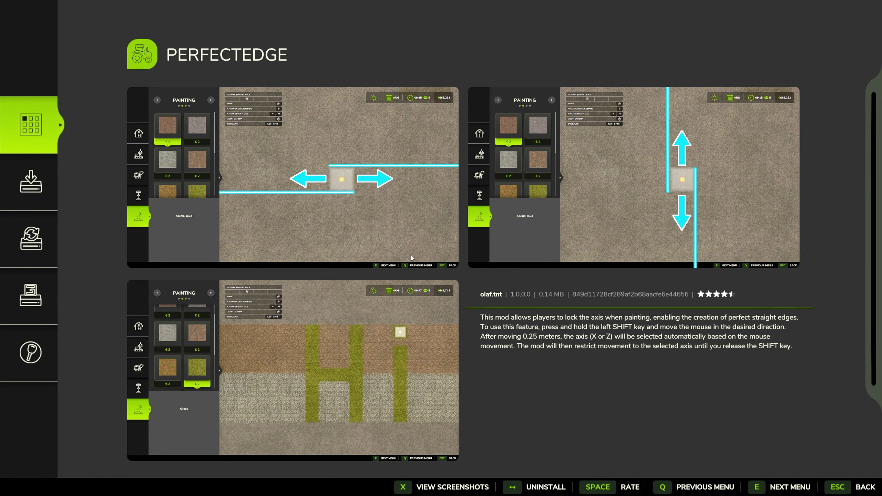
left_click(848, 487)
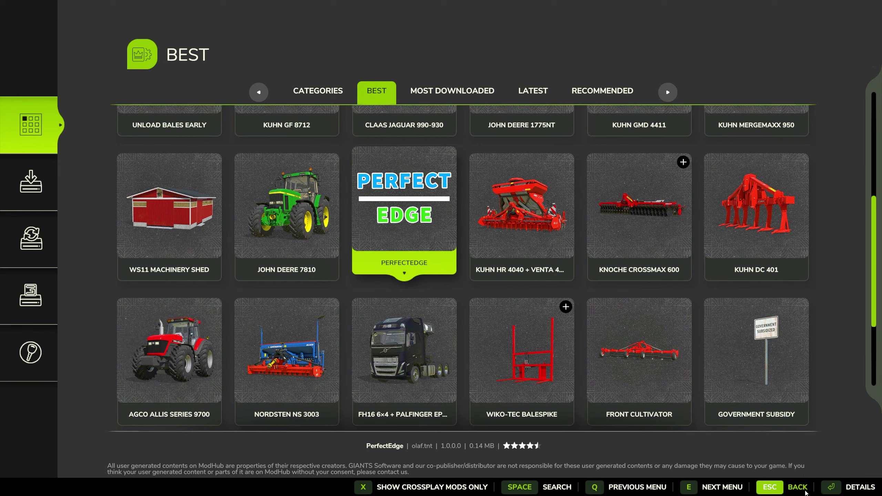